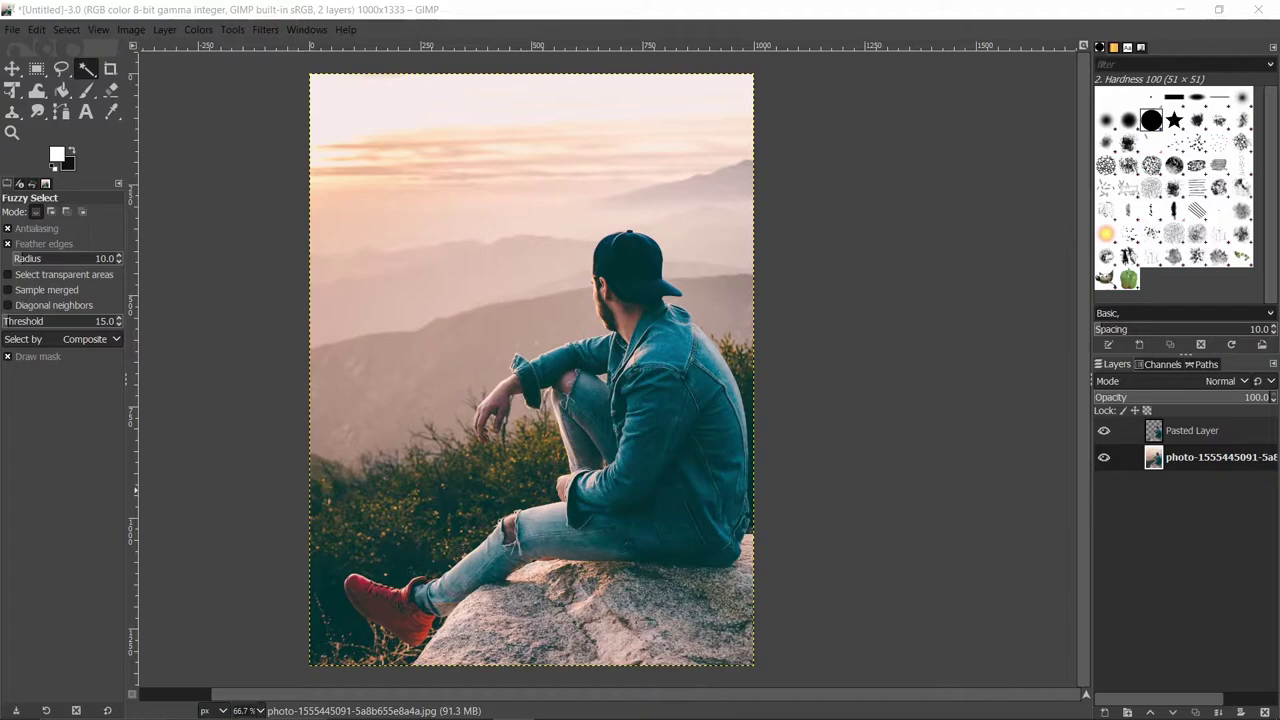
Step: Toggle the original photo layer off and on to inspect the cut-out
{"action": "right_click", "coordinate": [62, 71]}
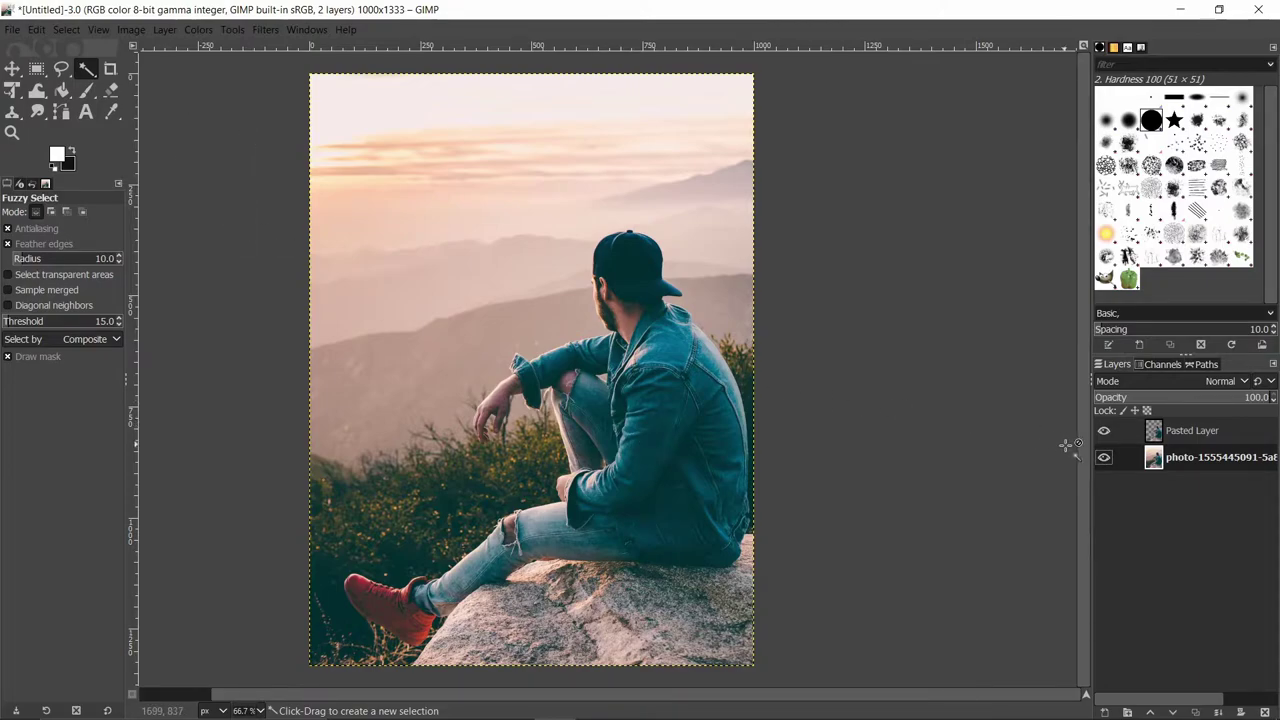
{"action": "left_click", "coordinate": [1104, 457]}
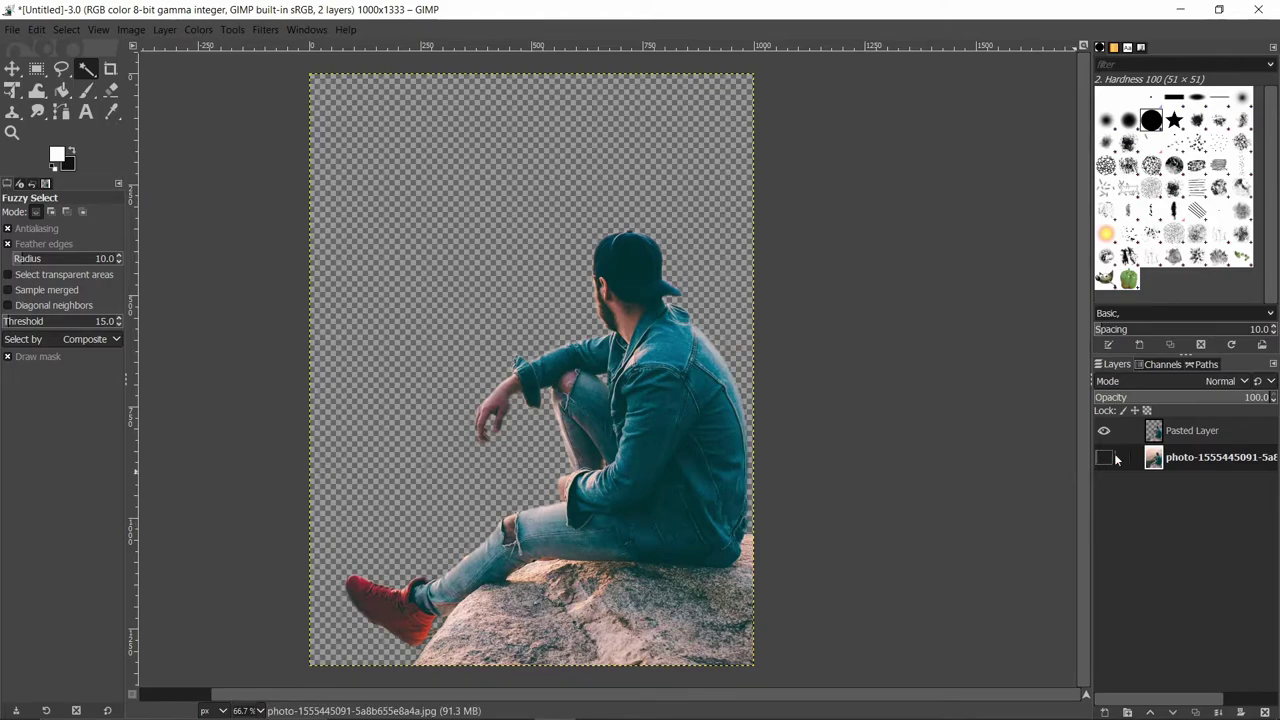
{"action": "left_click", "coordinate": [1104, 457]}
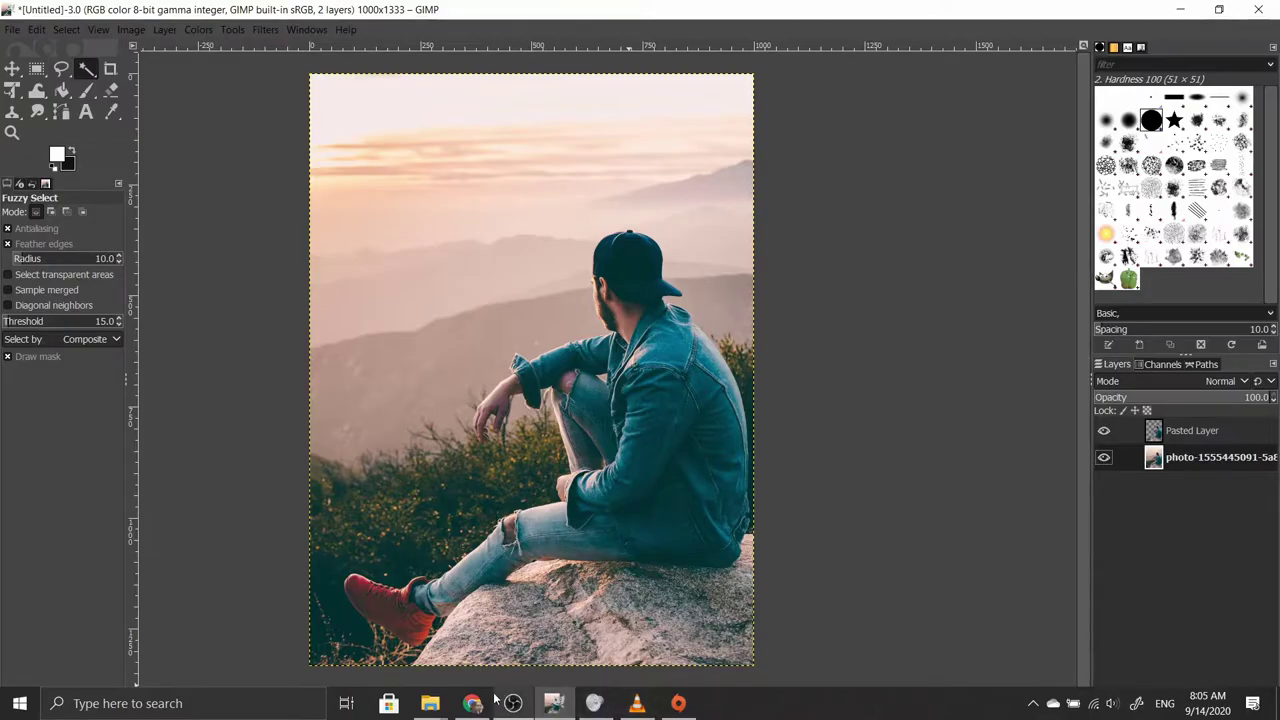
Step: In Chrome, replace the Google Images query with 'person' and search
{"action": "left_click", "coordinate": [472, 703]}
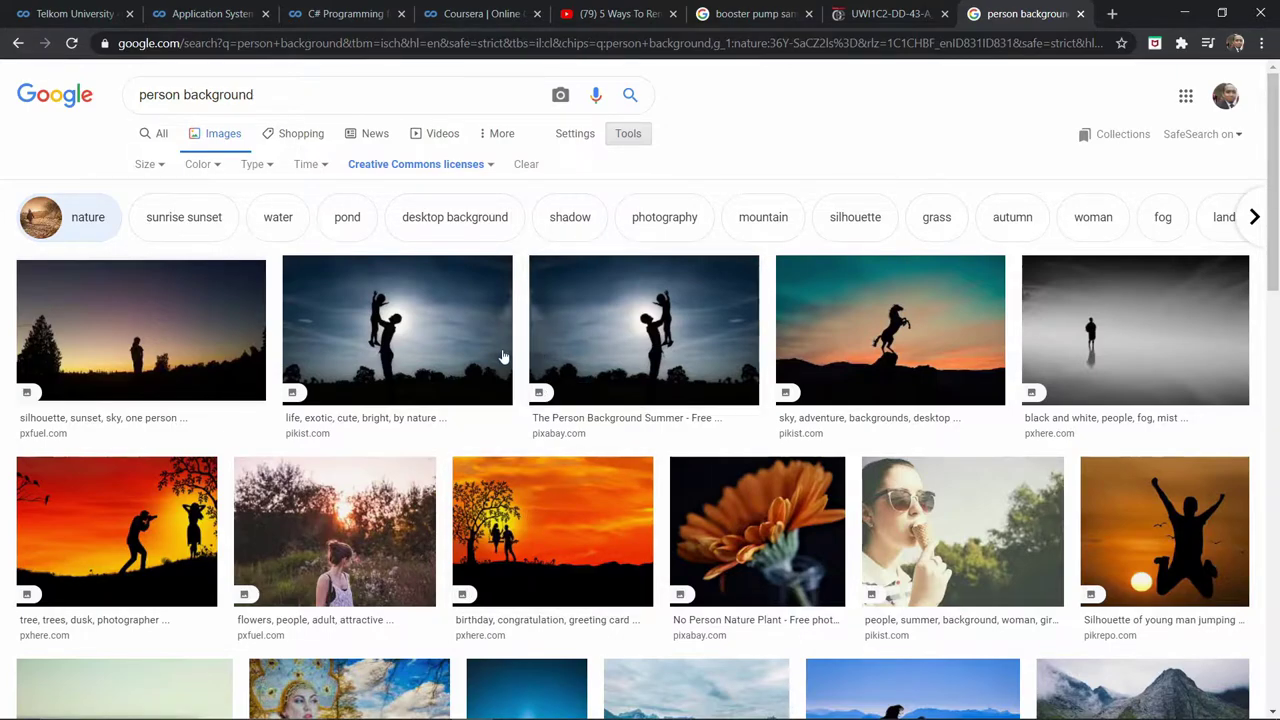
{"action": "left_click", "coordinate": [297, 100]}
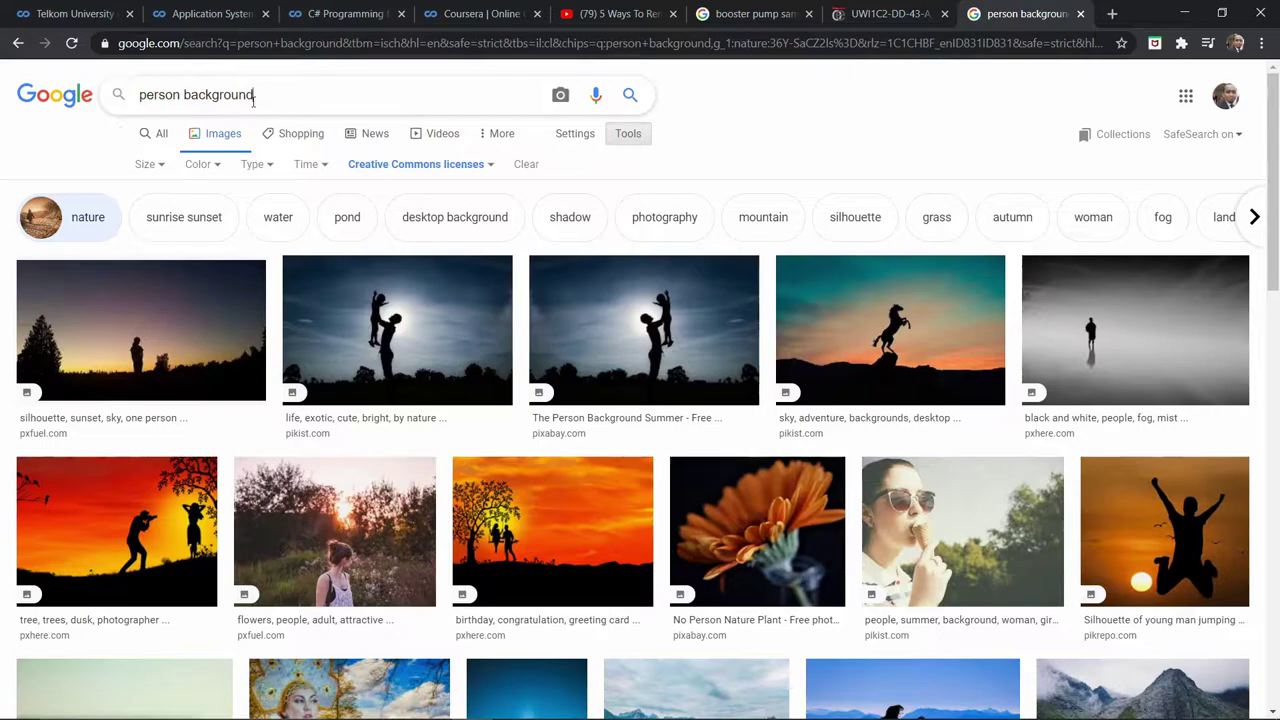
{"action": "left_click_drag", "start_coordinate": [300, 100], "coordinate": [140, 94]}
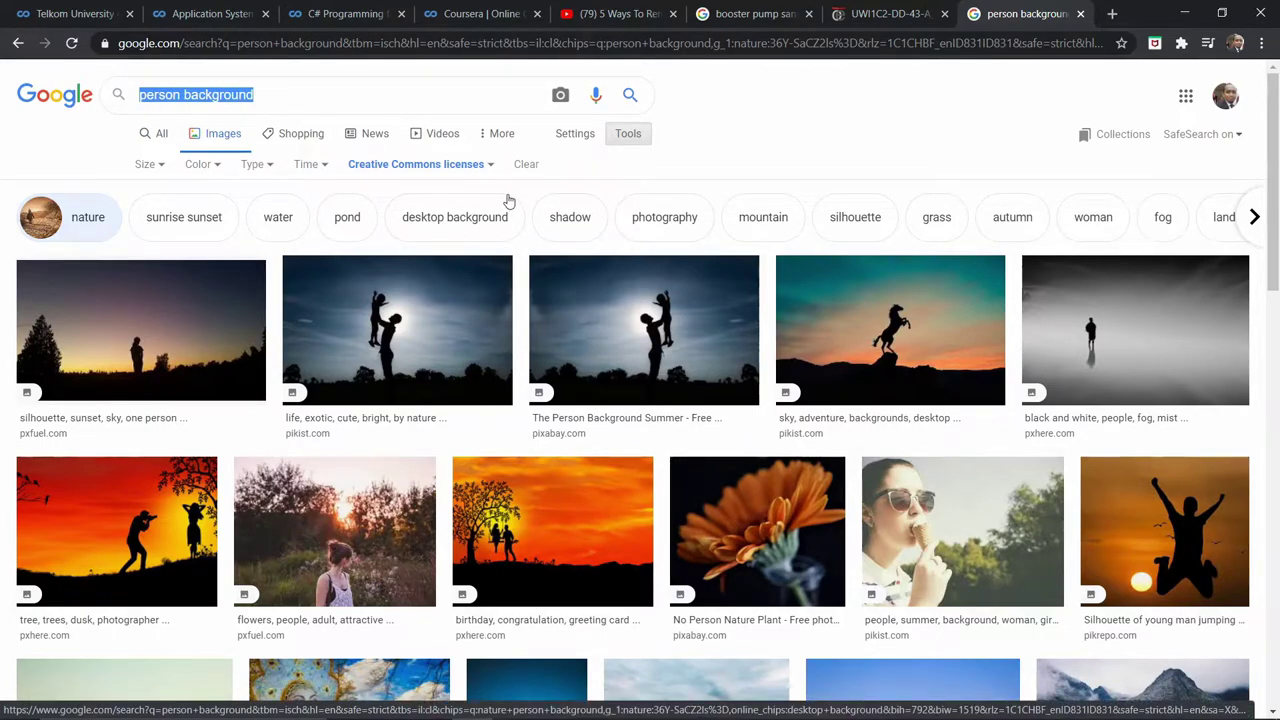
{"action": "type", "text": "prs"}
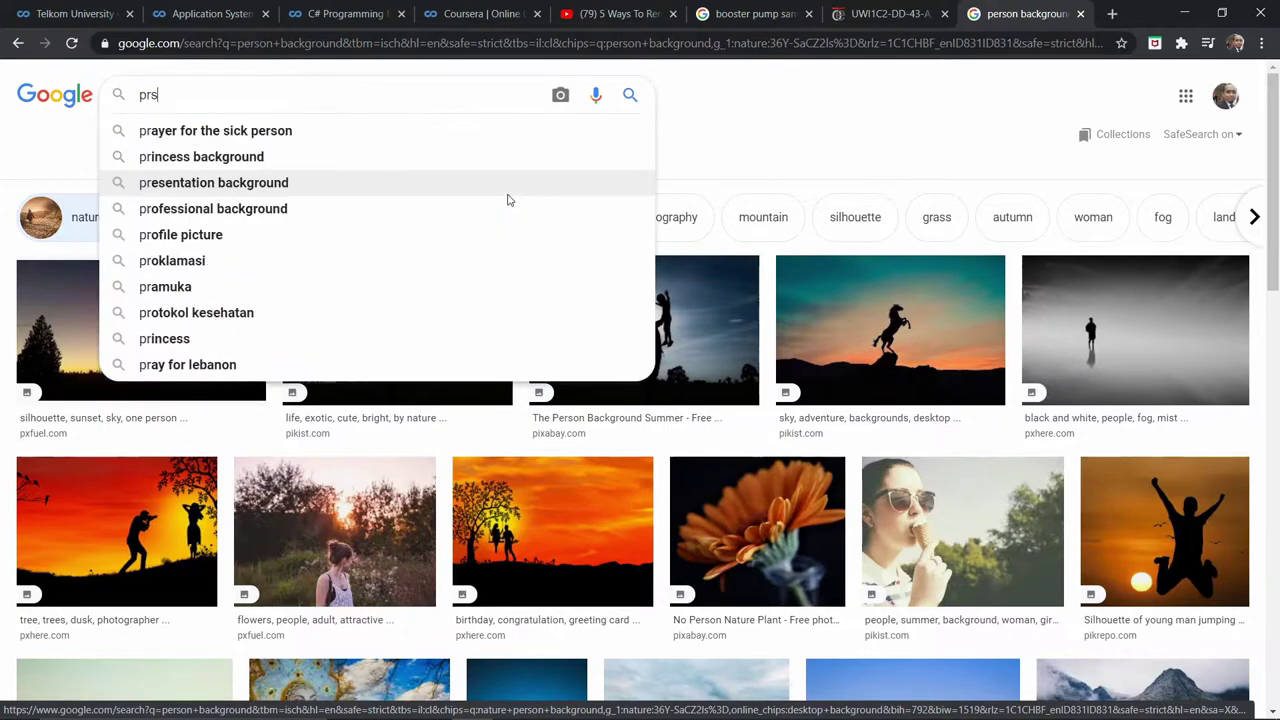
{"action": "key", "text": "BackSpace"}
{"action": "type", "text": "erson"}
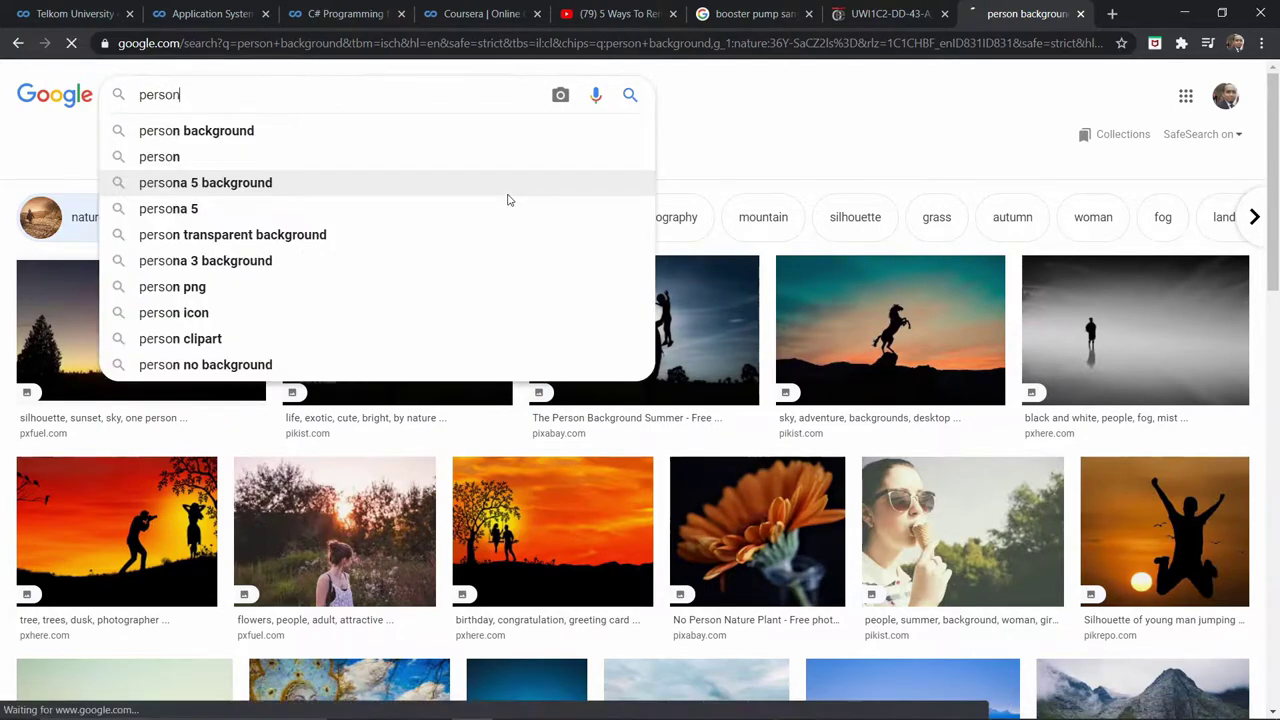
{"action": "key", "text": "Return"}
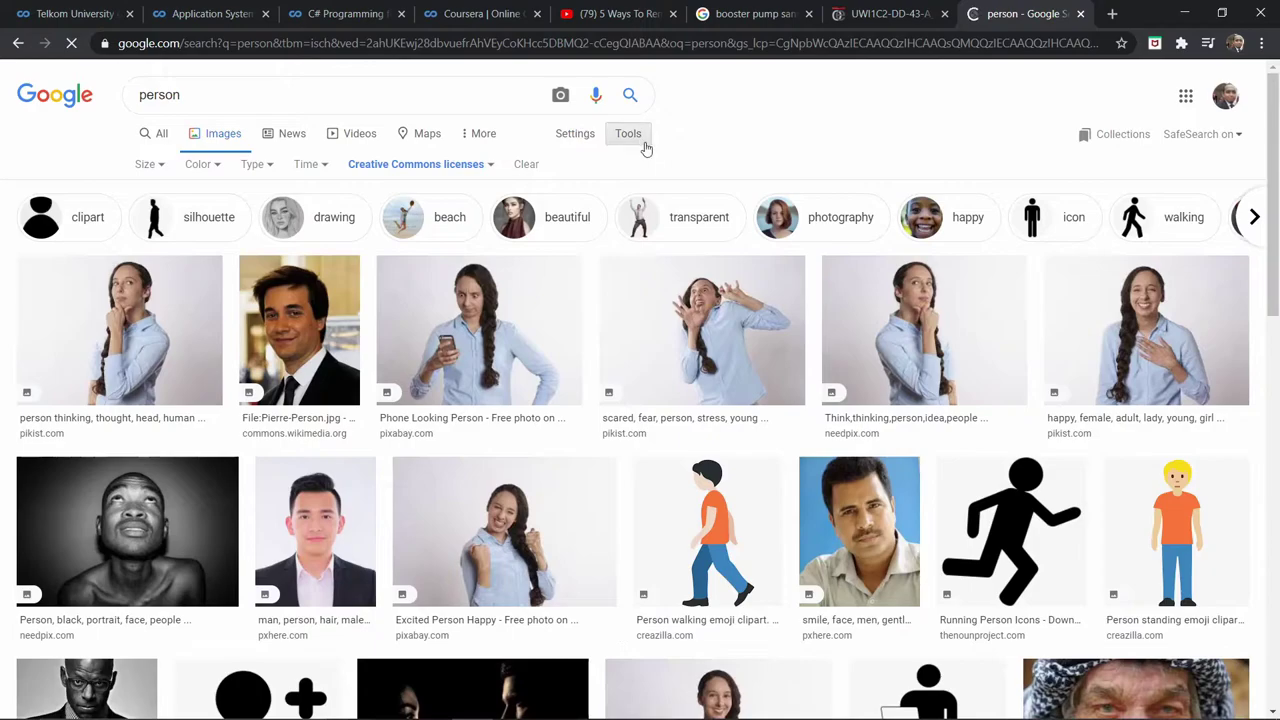
Step: Extend the query to 'person background' and run the image search
{"action": "scroll", "coordinate": [650, 400], "scroll_direction": "down", "scroll_amount": 3}
{"action": "scroll", "coordinate": [697, 478], "scroll_direction": "up", "scroll_amount": 3}
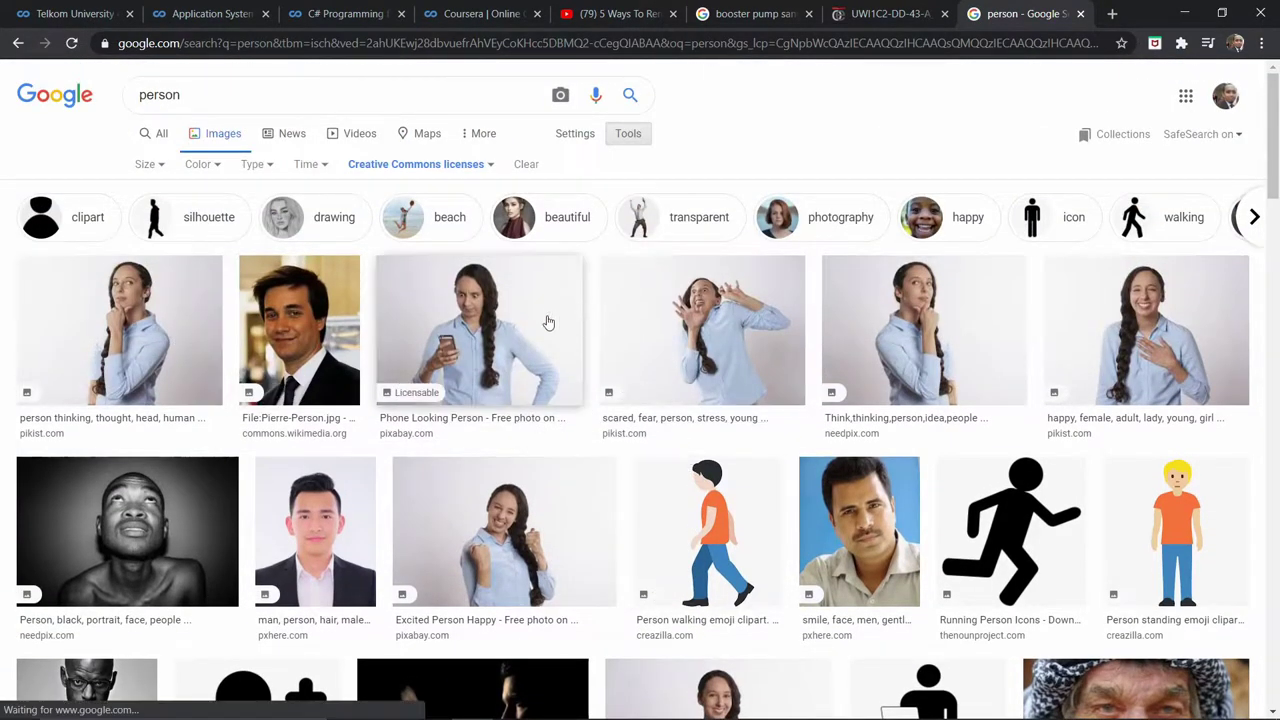
{"action": "left_click", "coordinate": [303, 94]}
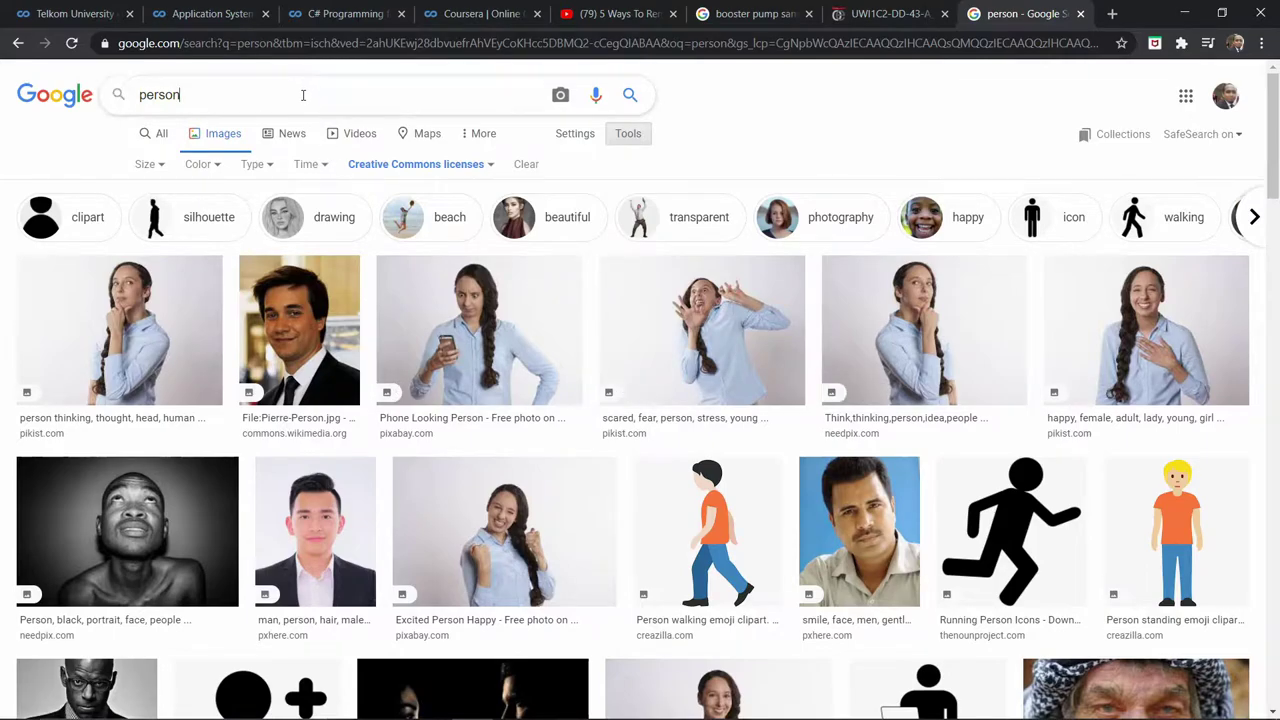
{"action": "type", "text": "backgr"}
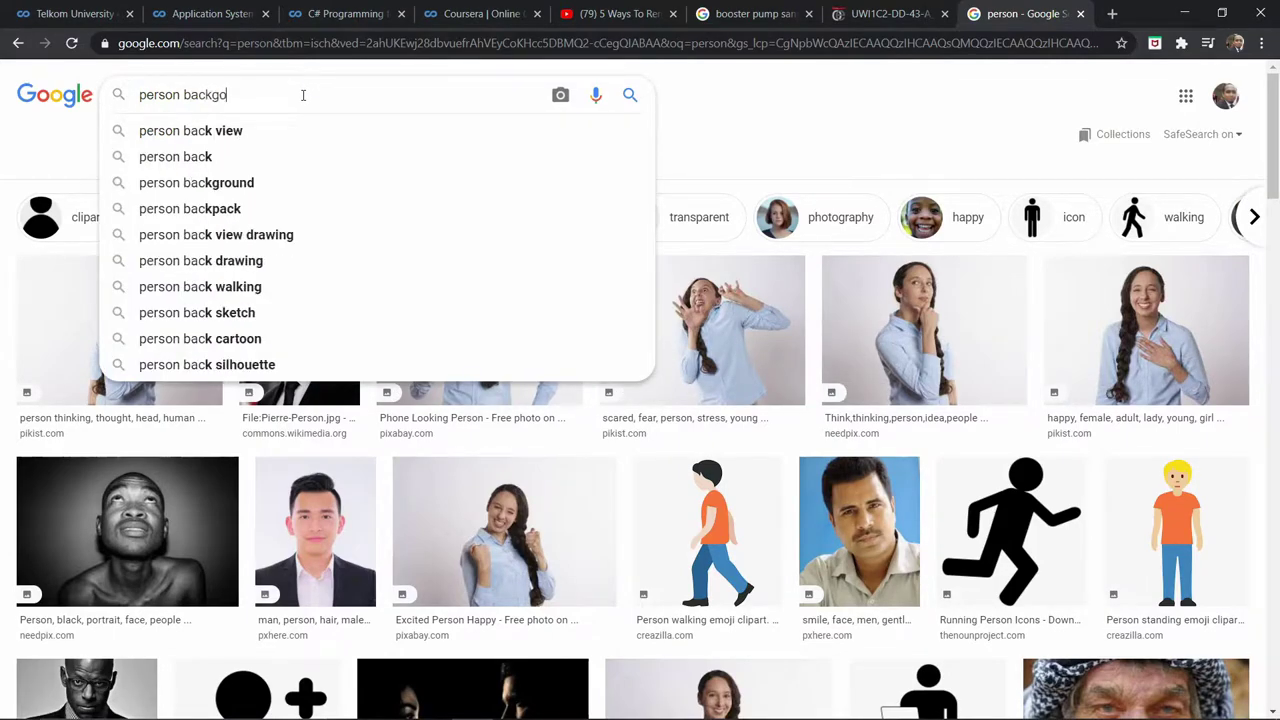
{"action": "type", "text": "o"}
{"action": "type", "text": "und"}
{"action": "key", "text": "Return"}
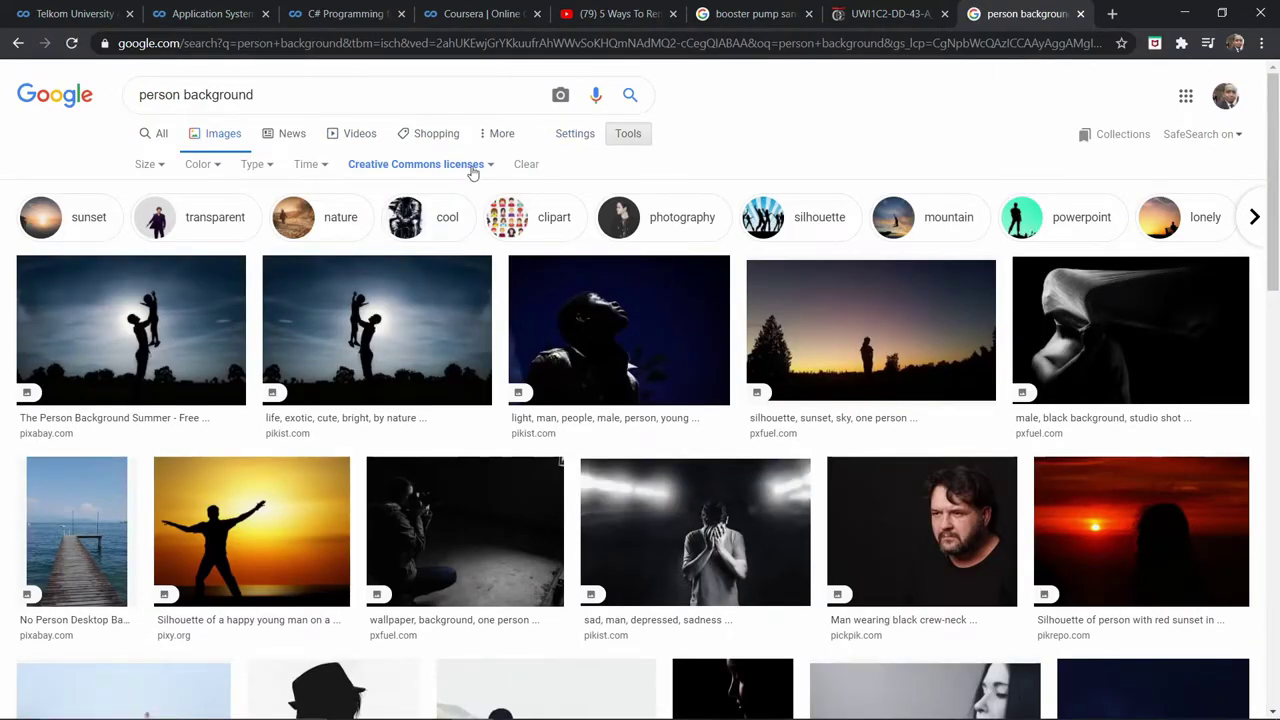
{"action": "left_click", "coordinate": [524, 167]}
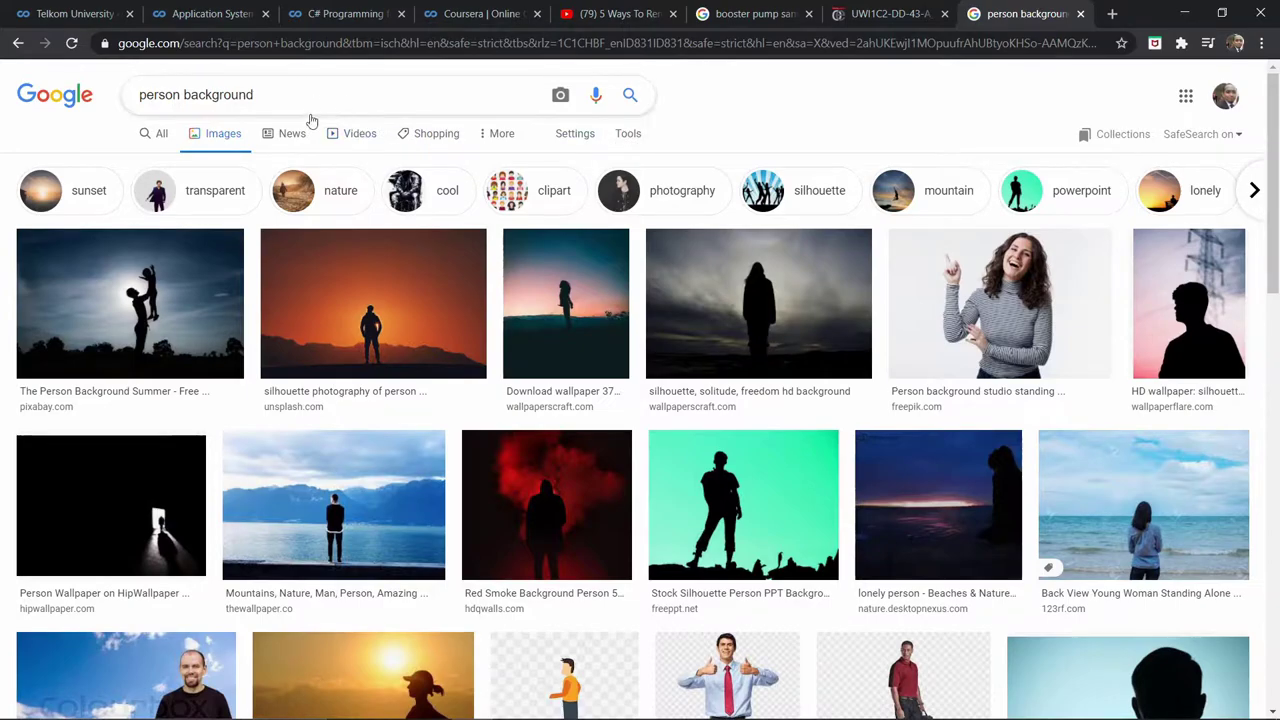
{"action": "left_click", "coordinate": [393, 315]}
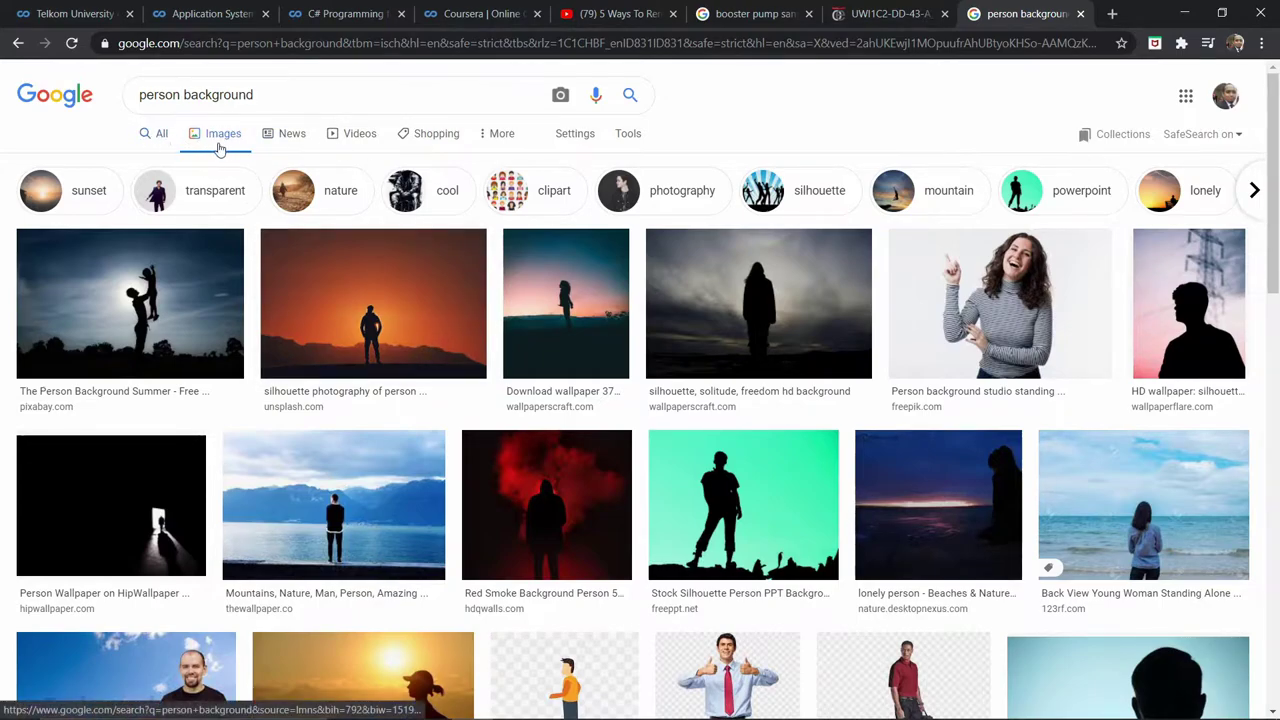
{"action": "left_click", "coordinate": [155, 134]}
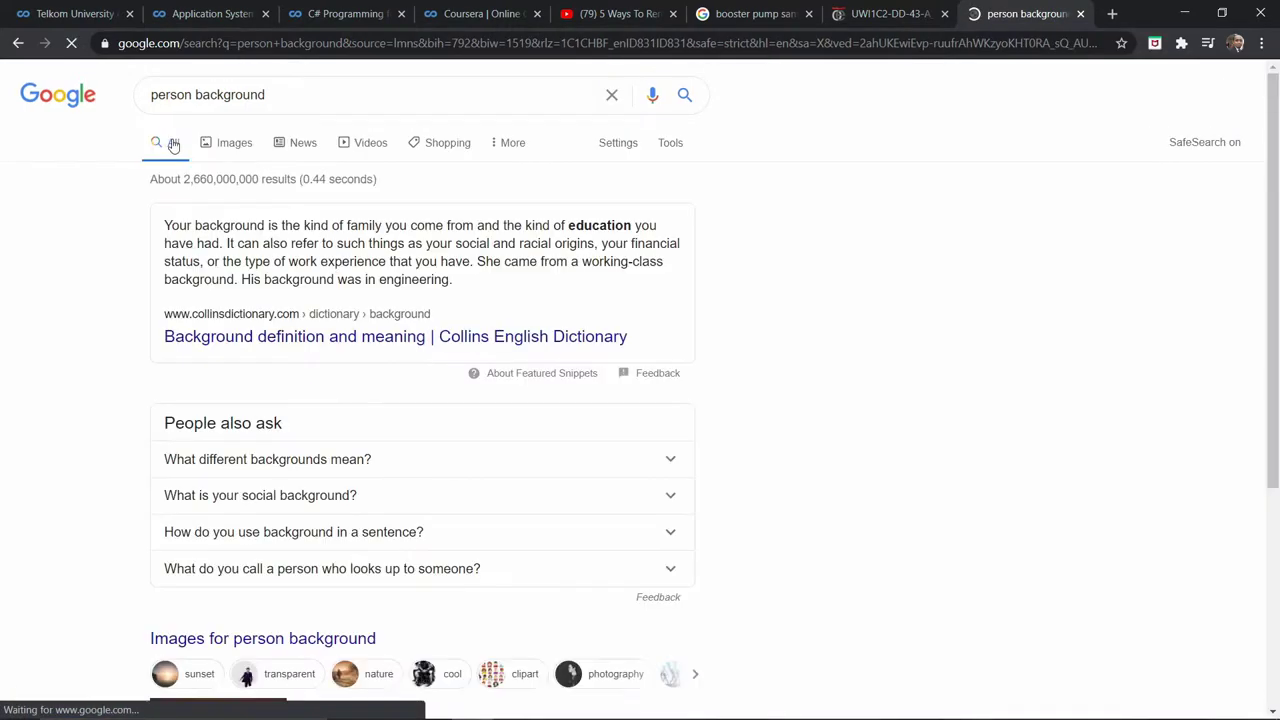
{"action": "left_click", "coordinate": [236, 143]}
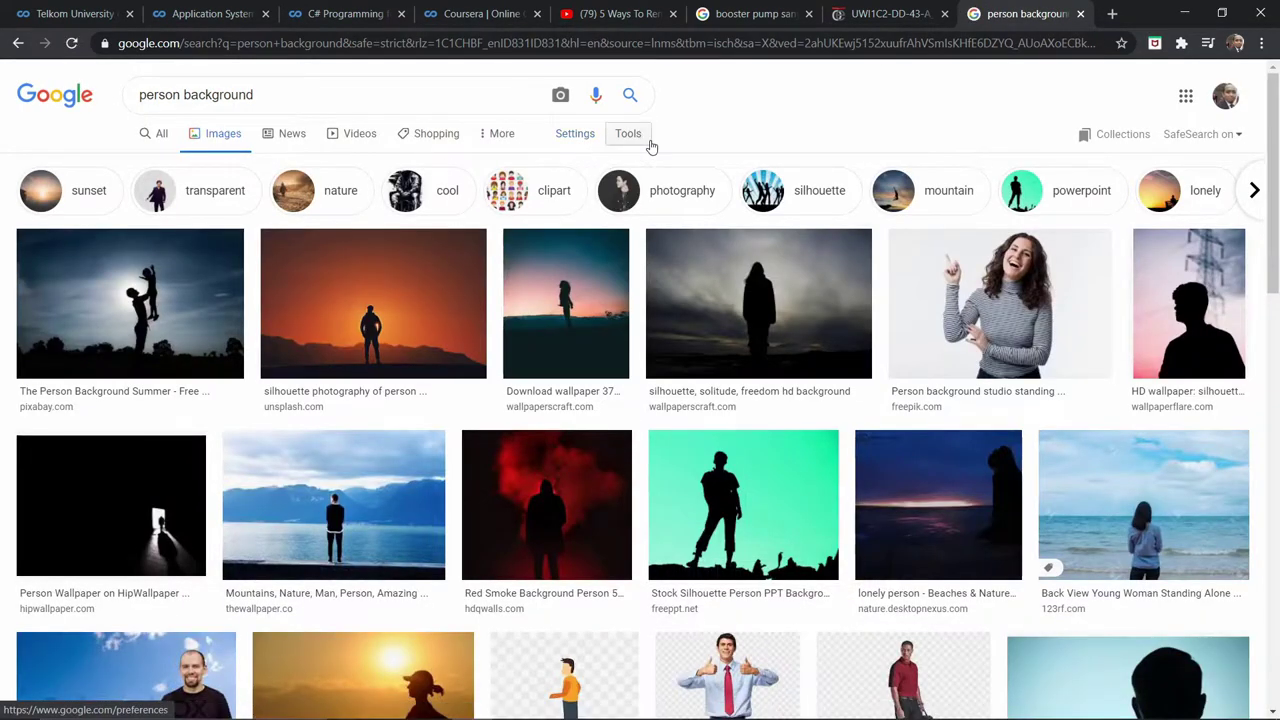
{"action": "left_click", "coordinate": [641, 140]}
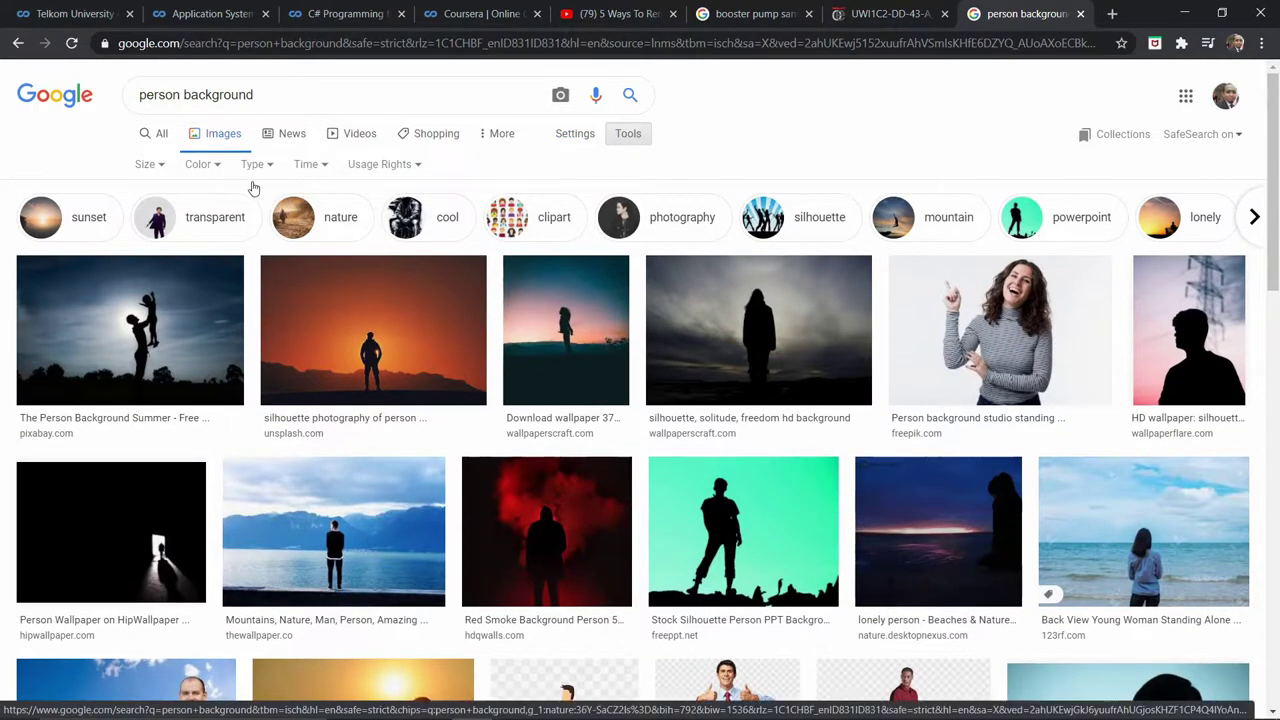
{"action": "left_click", "coordinate": [417, 166]}
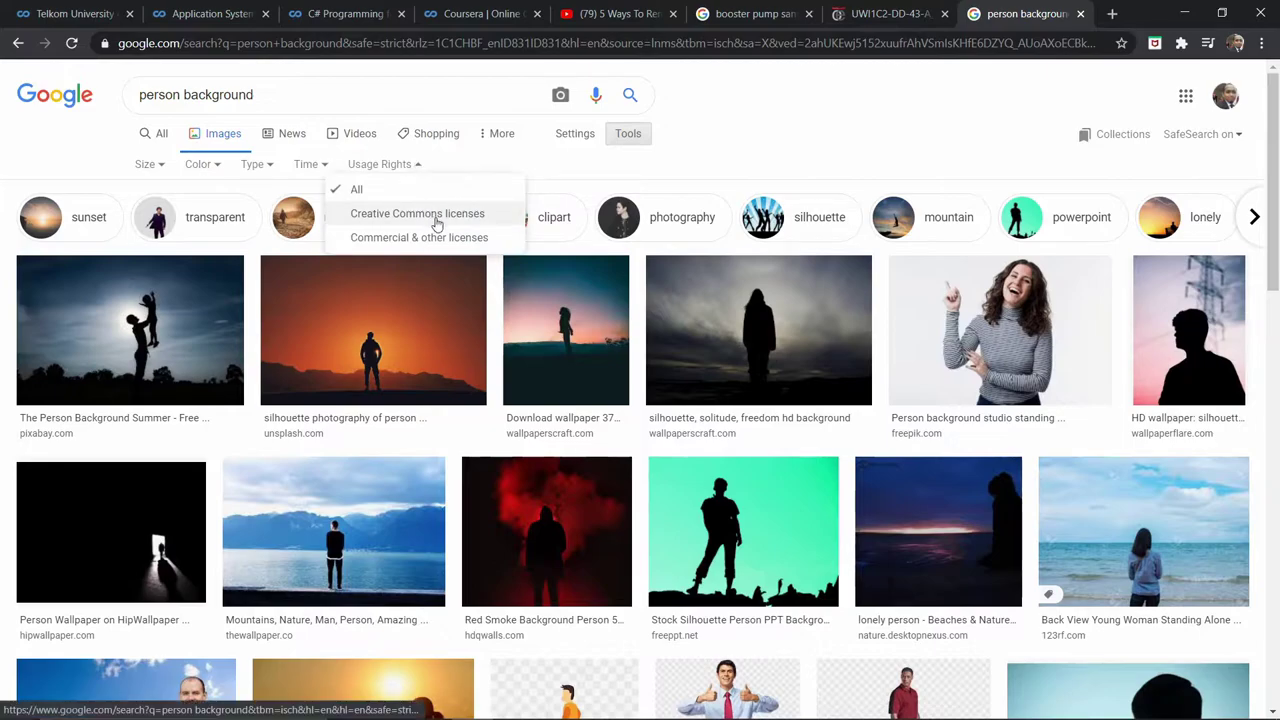
{"action": "left_click", "coordinate": [417, 213]}
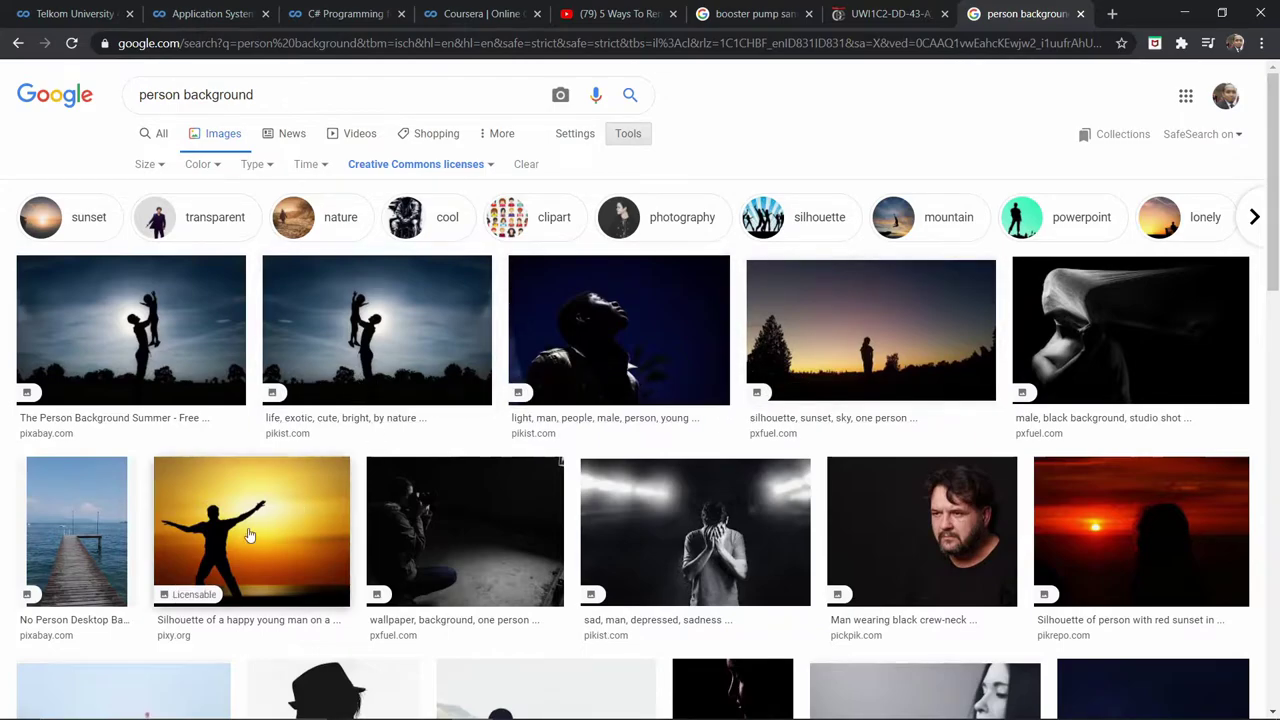
{"action": "left_click", "coordinate": [346, 536]}
Step: Scroll the results and open the 'Brown Hoodie Standing on Asphalt Road' preview
{"action": "scroll", "coordinate": [320, 521], "scroll_direction": "down", "scroll_amount": 5}
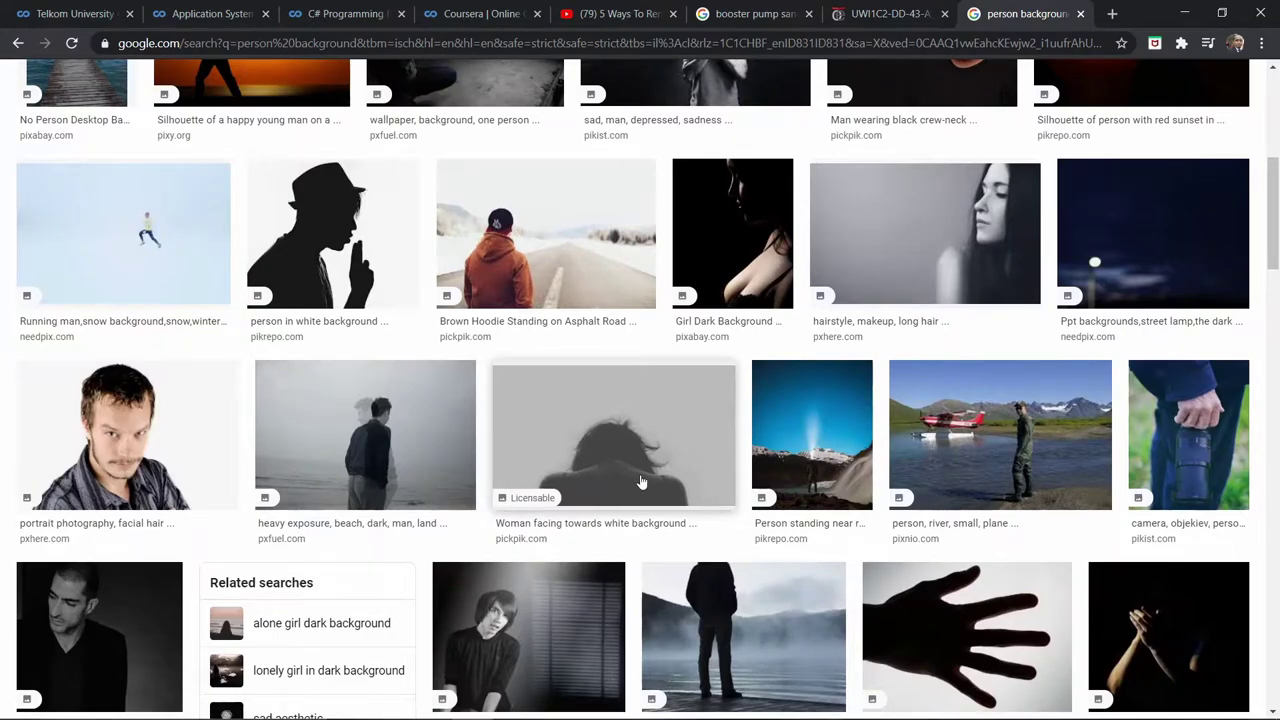
{"action": "scroll", "coordinate": [620, 478], "scroll_direction": "down", "scroll_amount": 3}
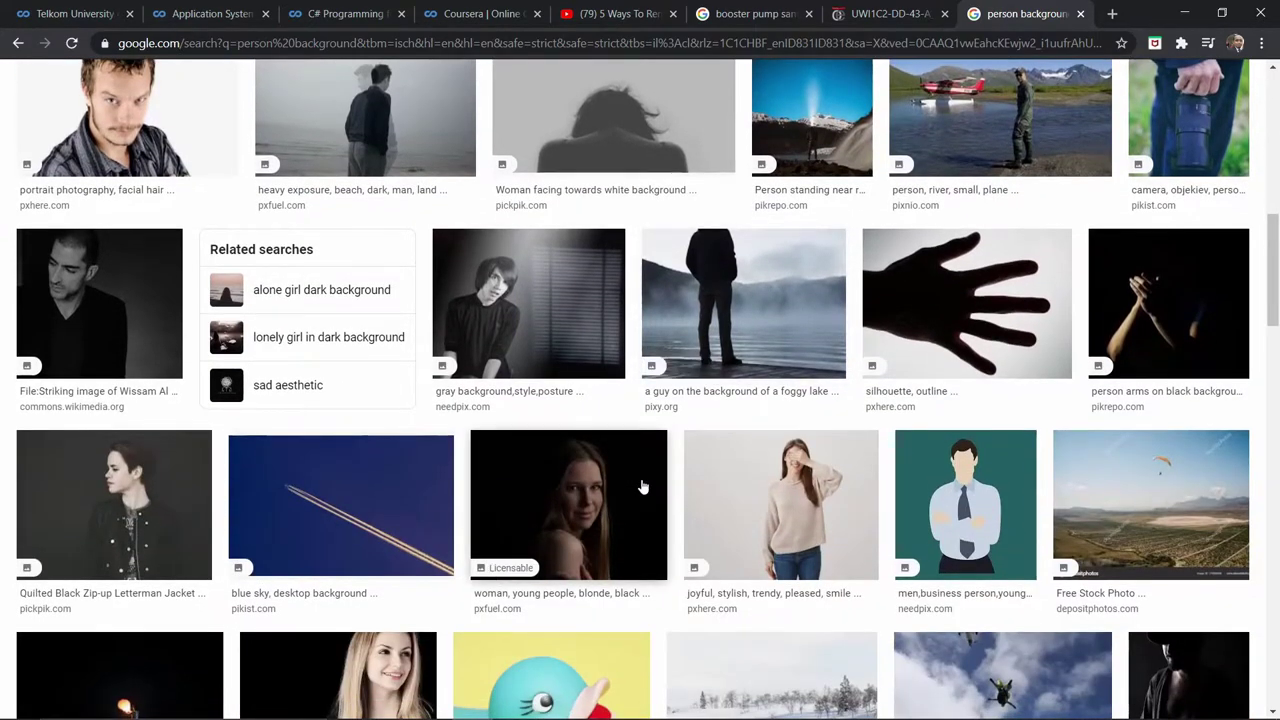
{"action": "scroll", "coordinate": [640, 488], "scroll_direction": "up", "scroll_amount": 5}
{"action": "scroll", "coordinate": [600, 470], "scroll_direction": "up", "scroll_amount": 5}
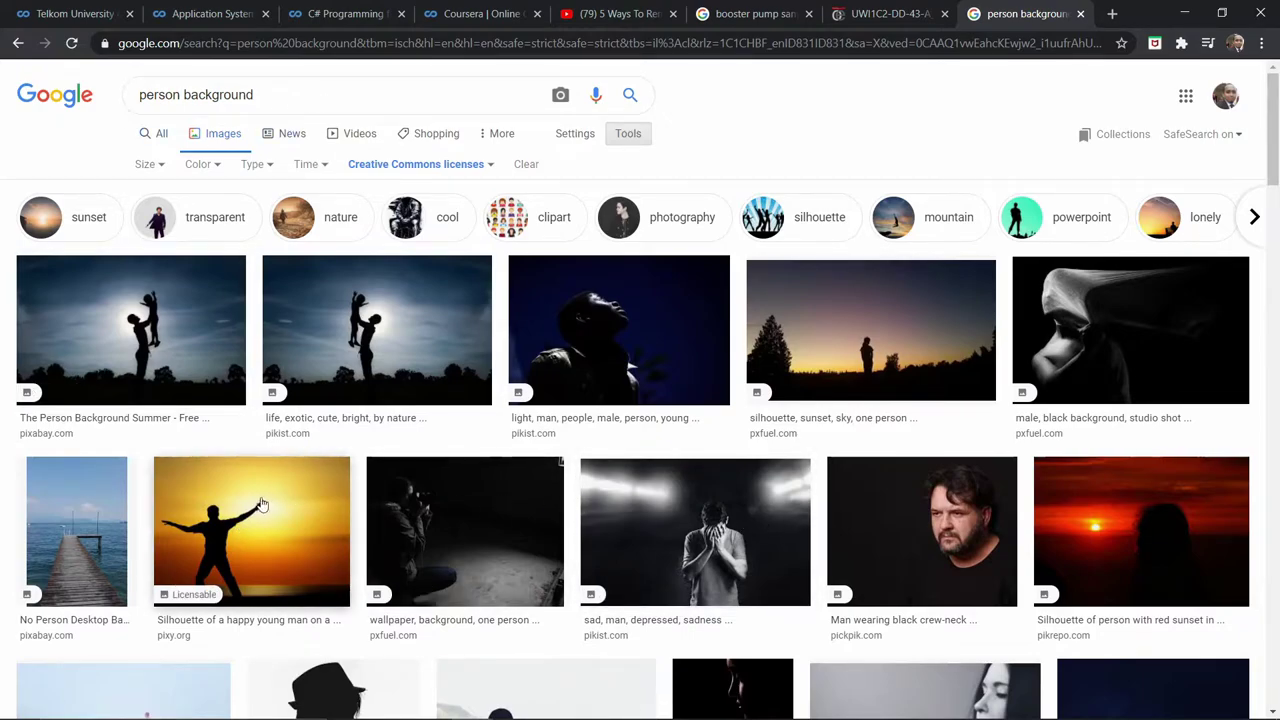
{"action": "scroll", "coordinate": [272, 519], "scroll_direction": "down", "scroll_amount": 2}
{"action": "scroll", "coordinate": [272, 519], "scroll_direction": "down", "scroll_amount": 3}
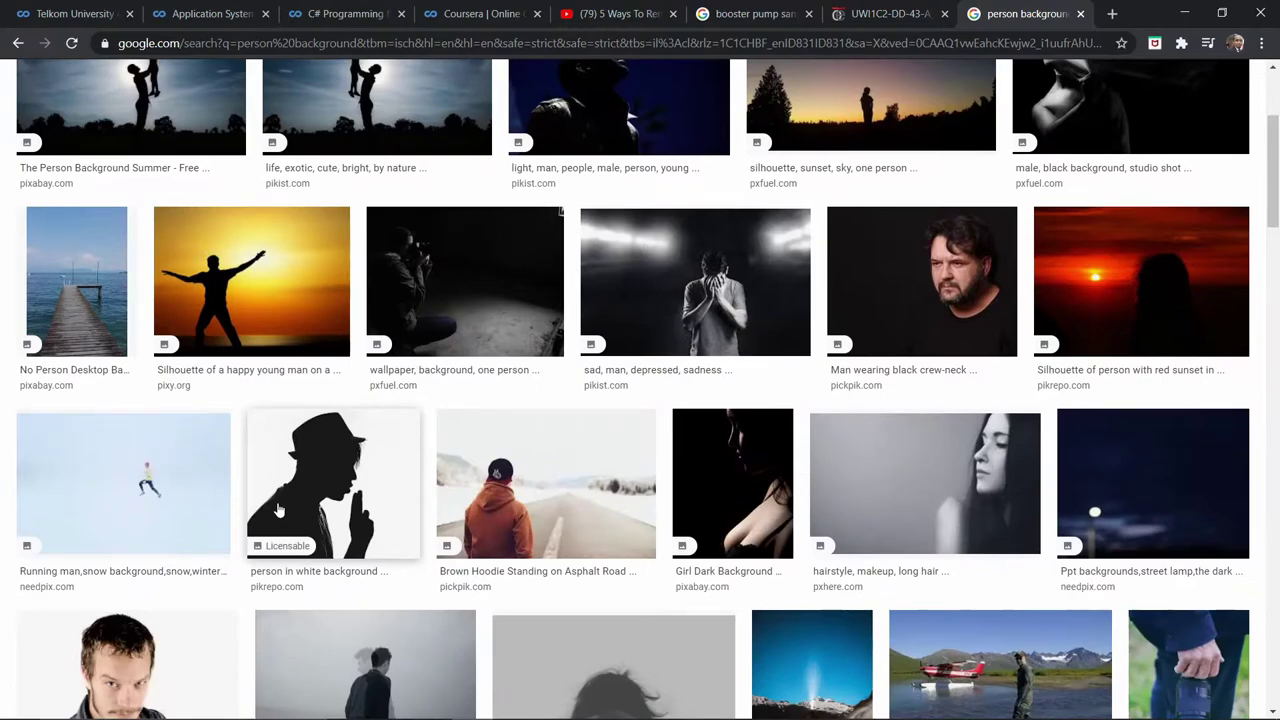
{"action": "left_click", "coordinate": [558, 507]}
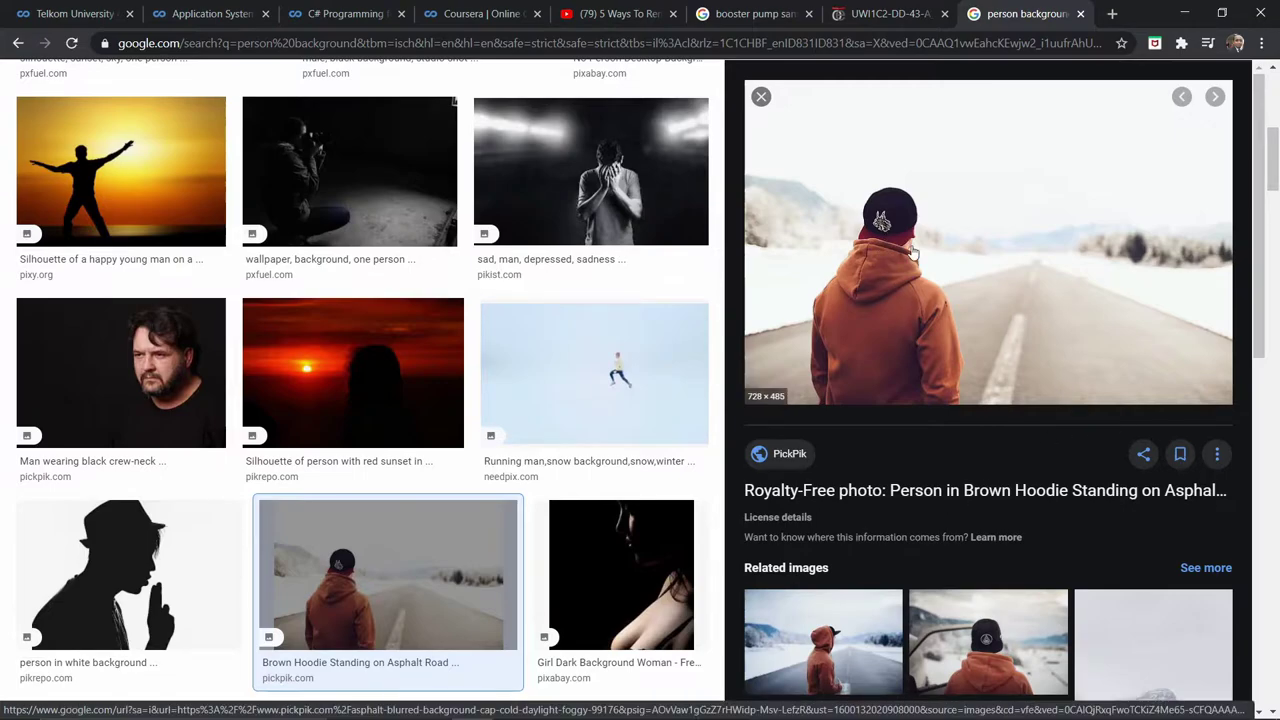
Step: Copy the 728 × 485 brown hoodie preview image to the clipboard
{"action": "right_click", "coordinate": [899, 198]}
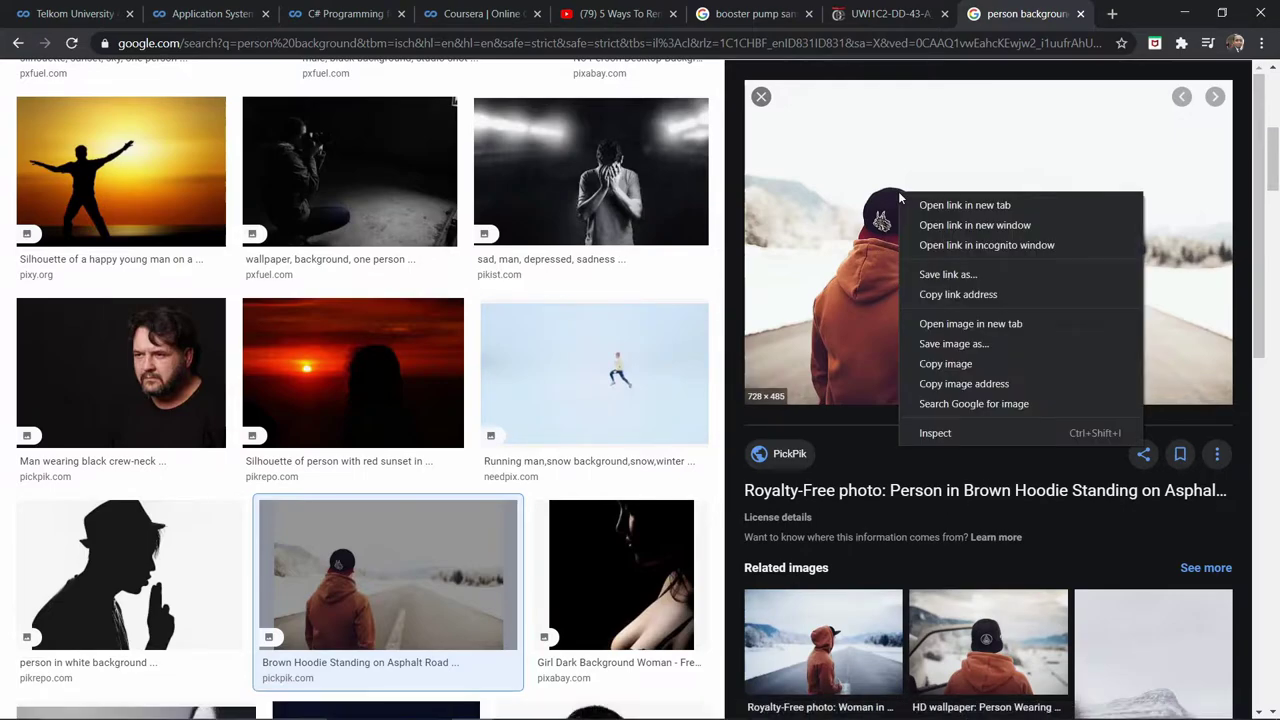
{"action": "left_click", "coordinate": [970, 364]}
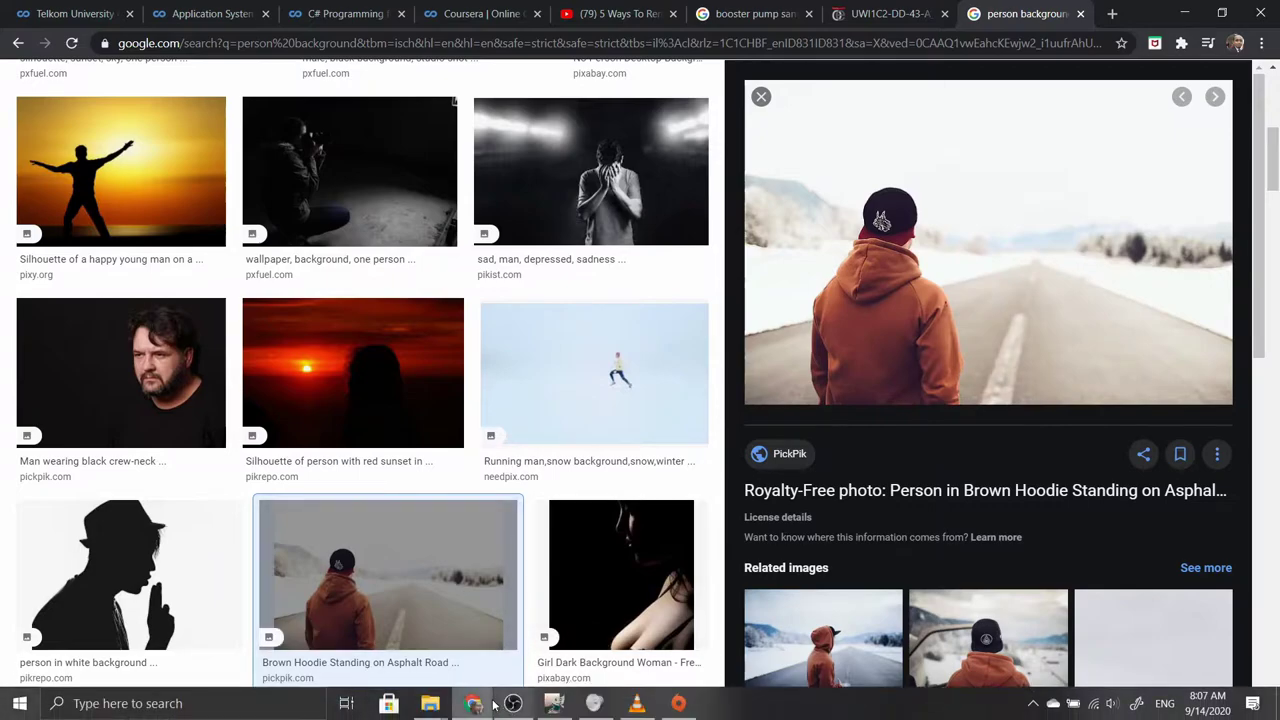
{"action": "mouse_move", "coordinate": [472, 703]}
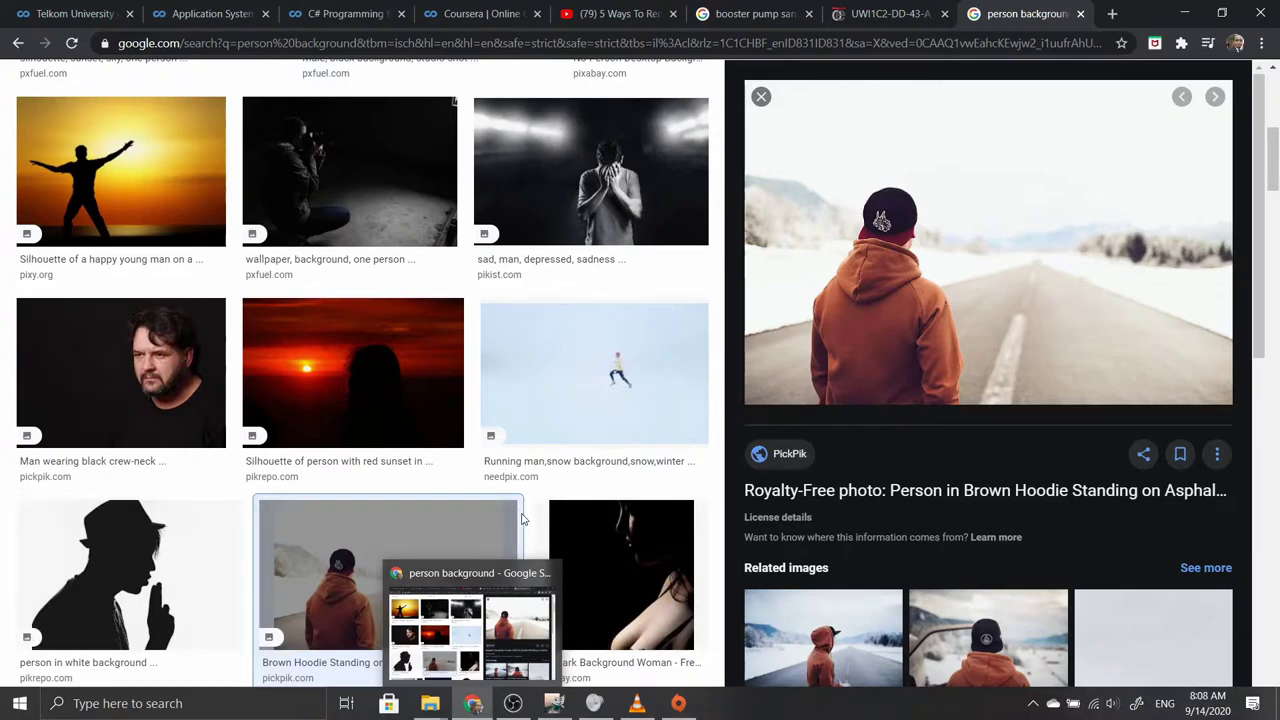
Step: Minimize Chrome and create a new GIMP image via File > Create > From Clipboard
{"action": "left_click", "coordinate": [471, 705]}
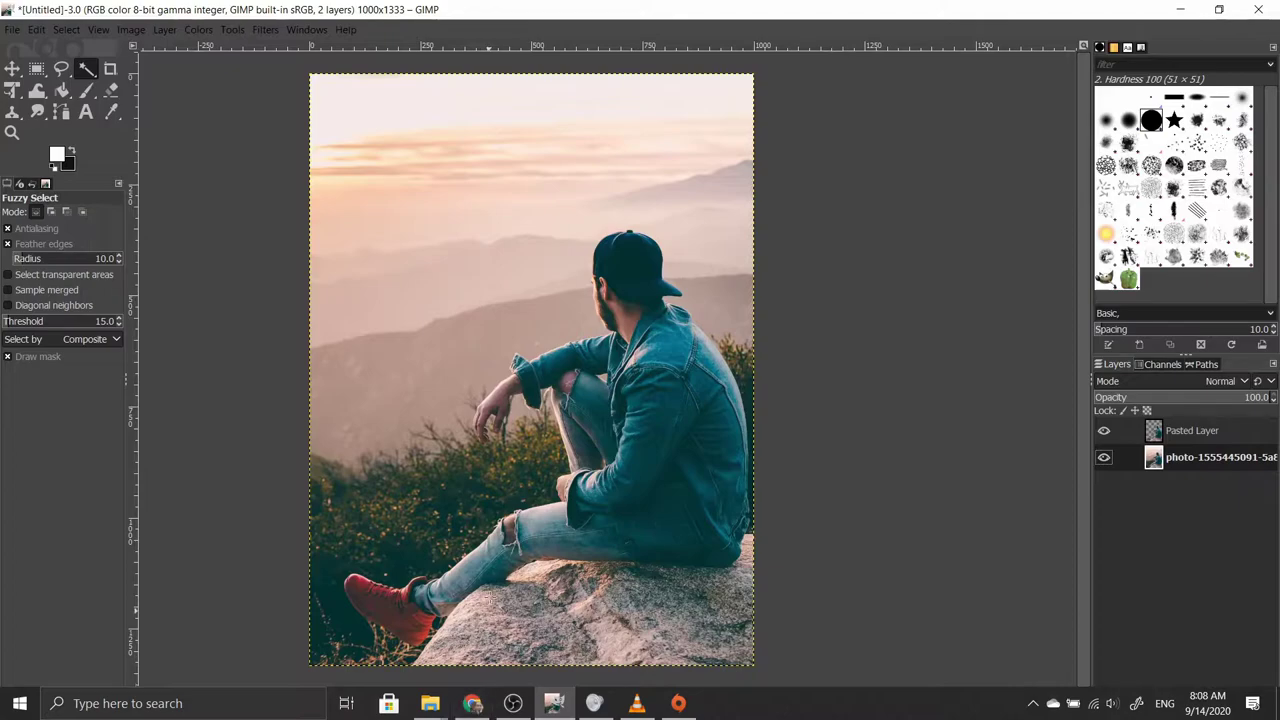
{"action": "left_click", "coordinate": [10, 32]}
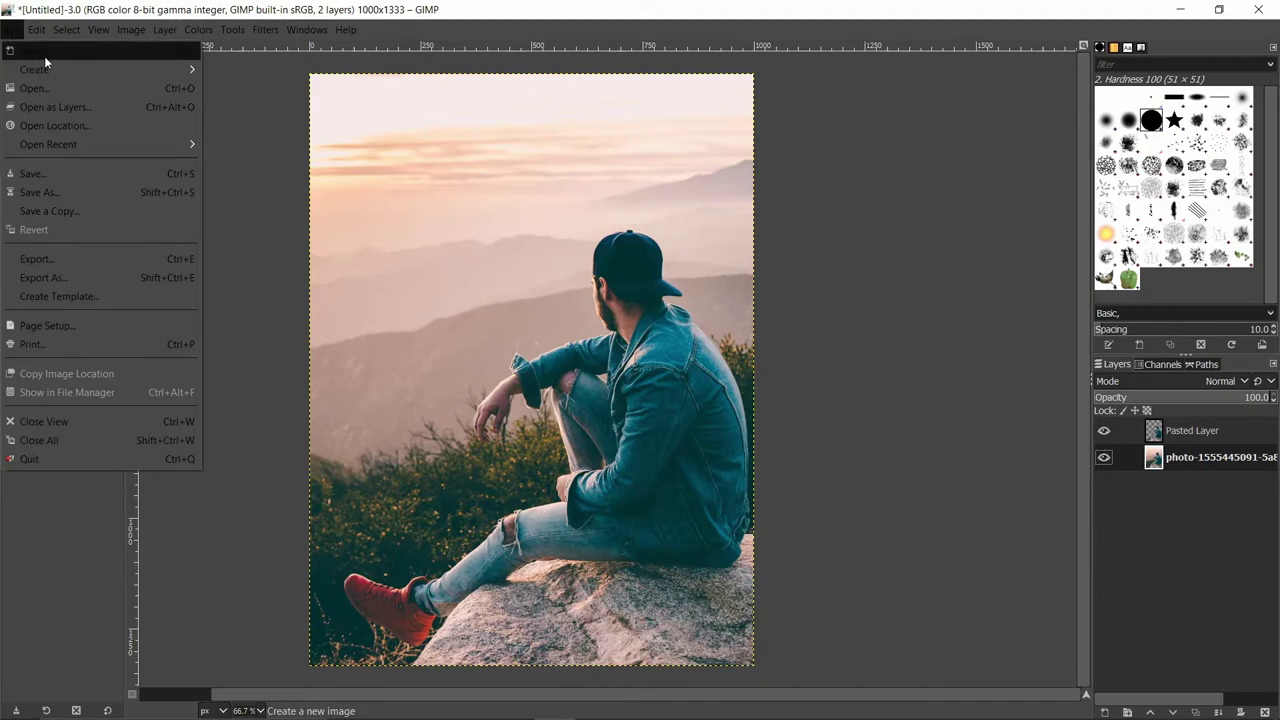
{"action": "mouse_move", "coordinate": [100, 69]}
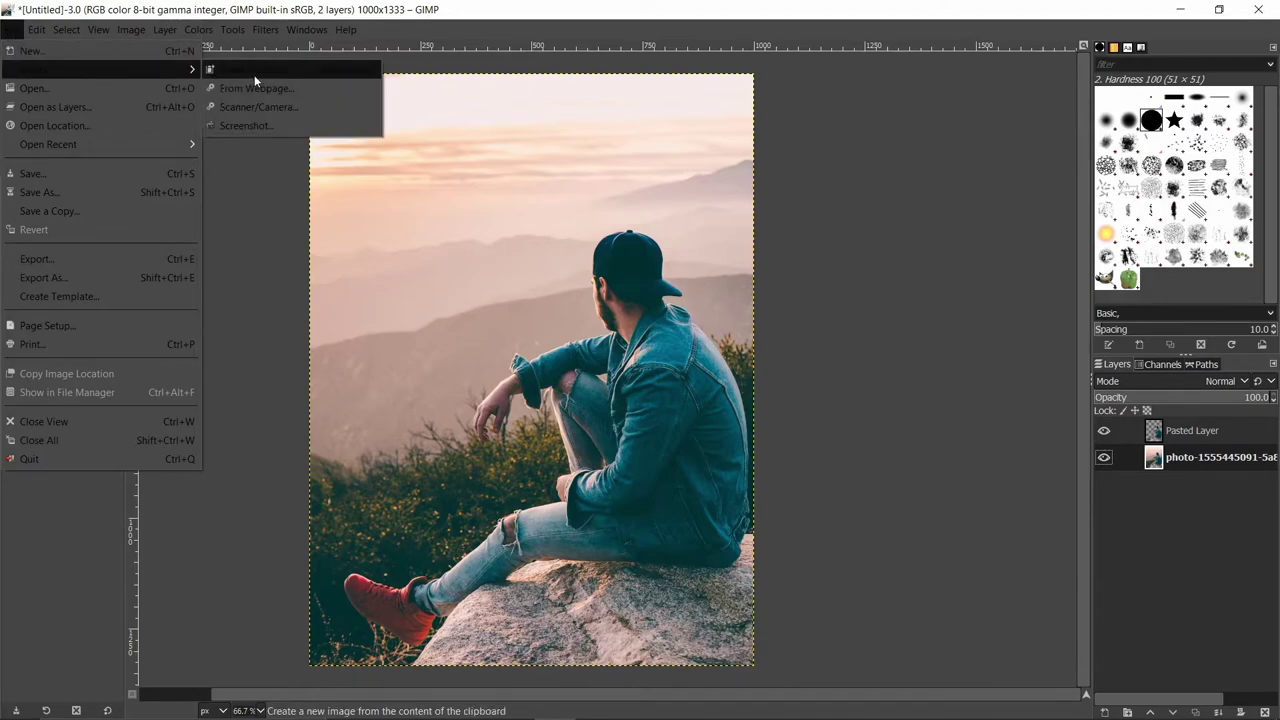
{"action": "left_click", "coordinate": [255, 80]}
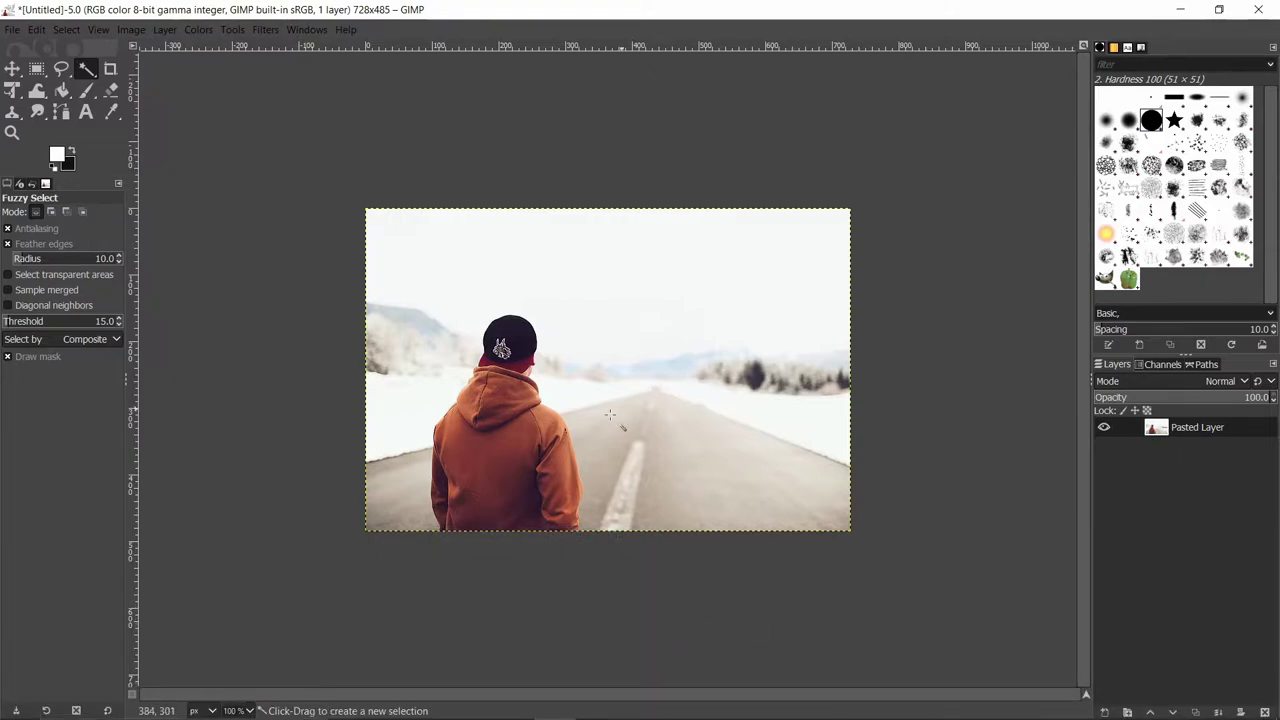
{"action": "scroll", "coordinate": [574, 351], "scroll_direction": "up", "scroll_amount": 1}
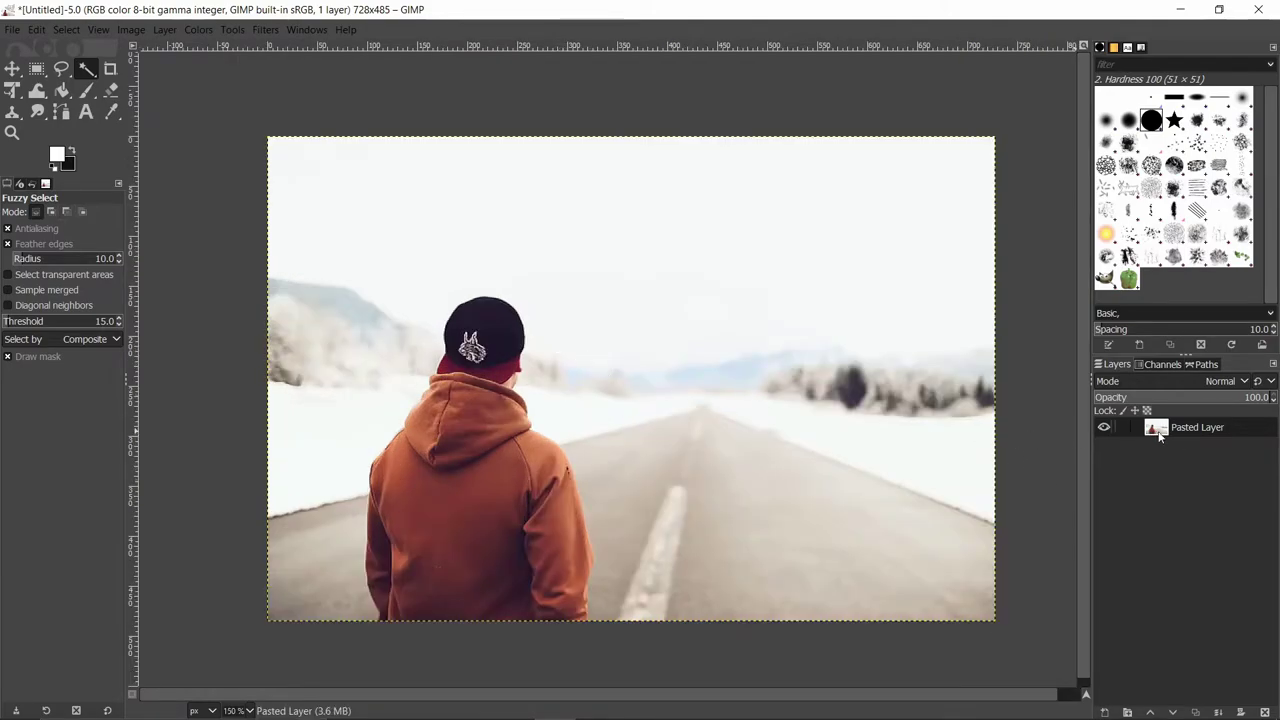
{"action": "right_click", "coordinate": [1163, 430]}
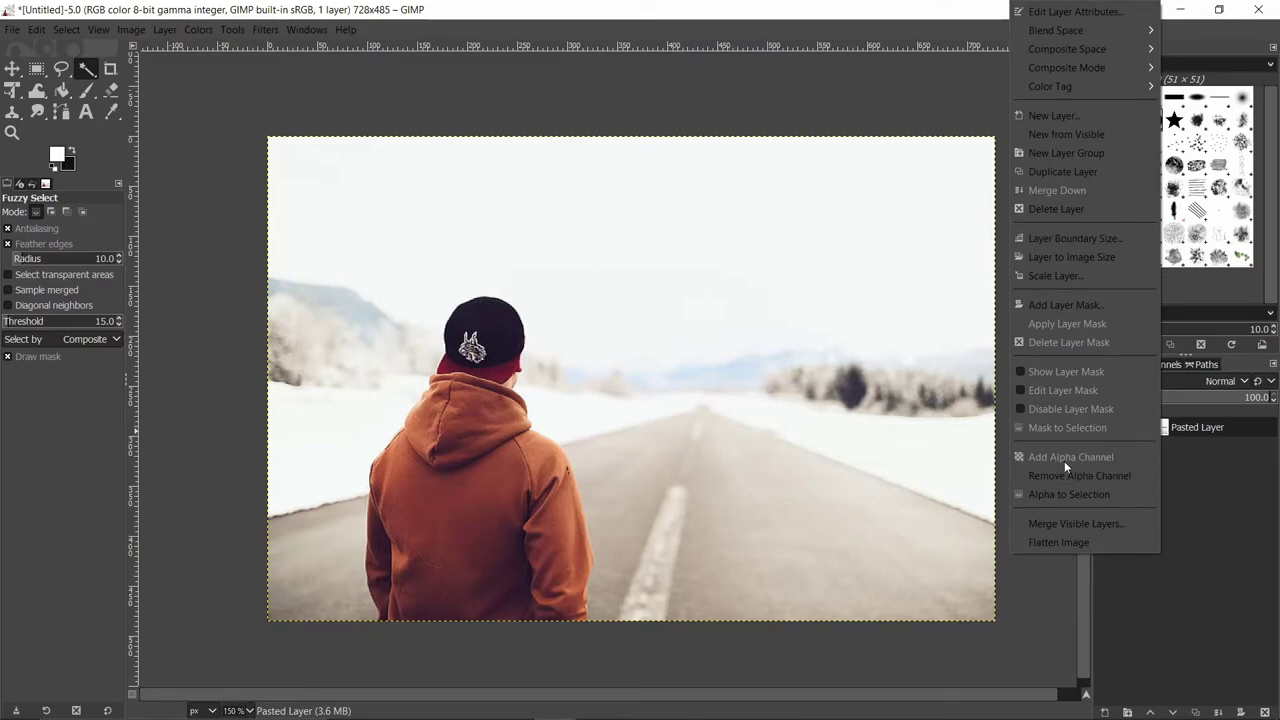
{"action": "key", "text": "Escape"}
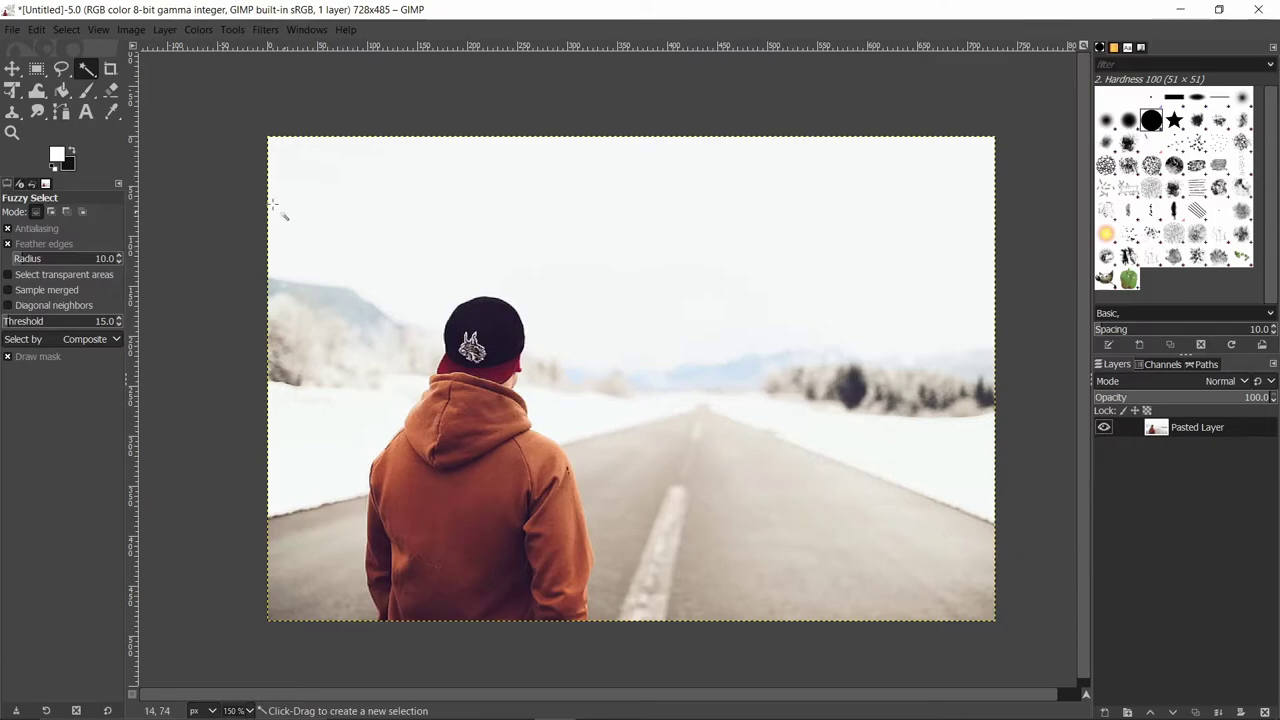
{"action": "left_click", "coordinate": [110, 90]}
{"action": "left_click_drag", "start_coordinate": [610, 230], "coordinate": [902, 428]}
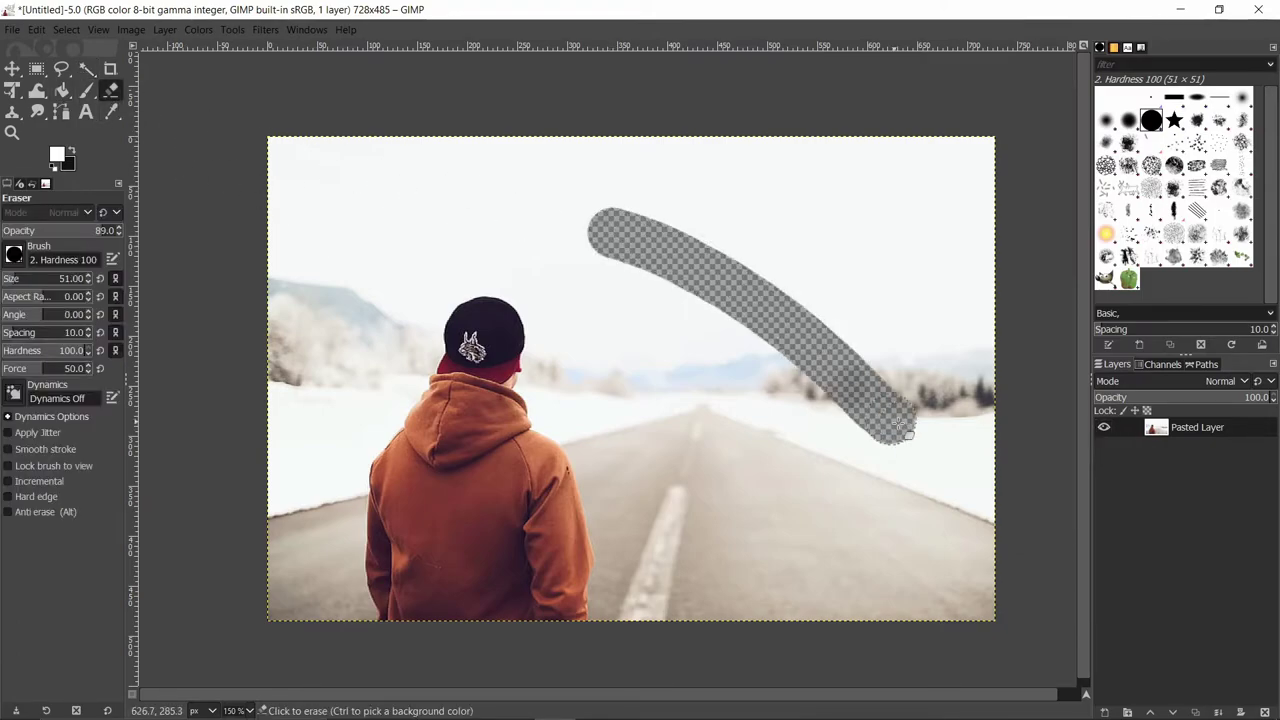
{"action": "key", "text": "ctrl+z"}
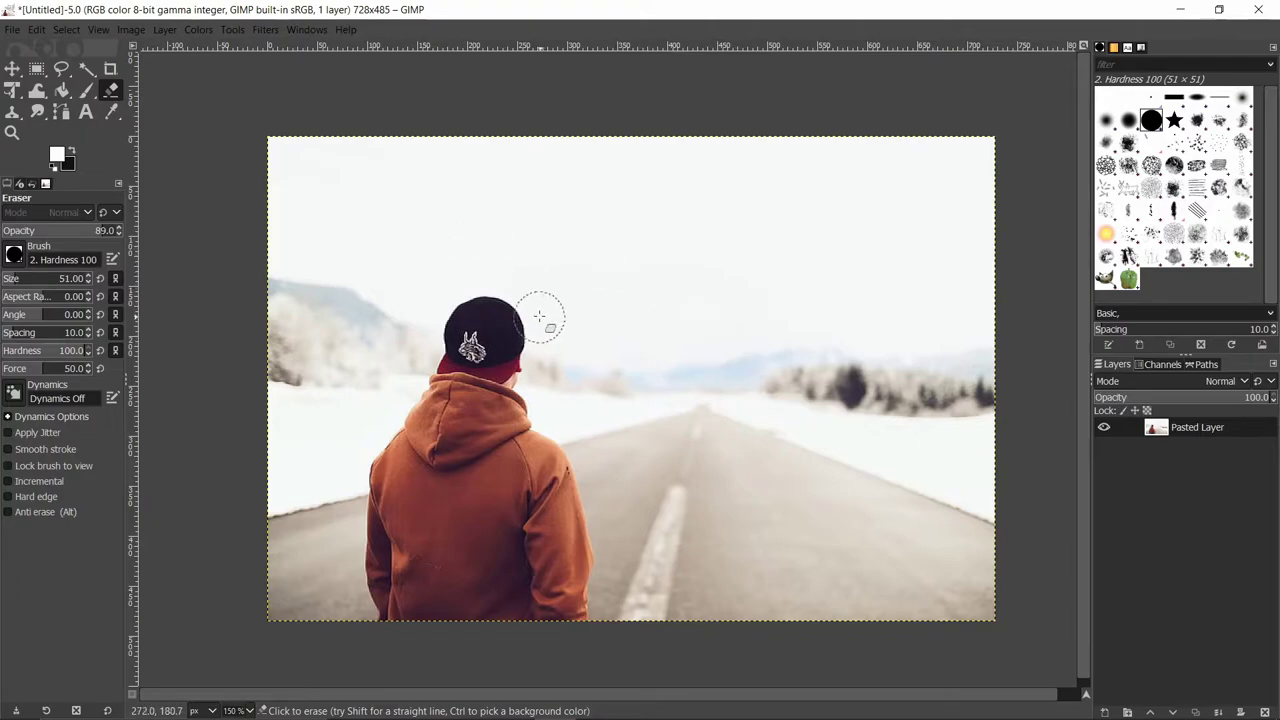
{"action": "left_click_drag", "start_coordinate": [498, 272], "coordinate": [600, 395]}
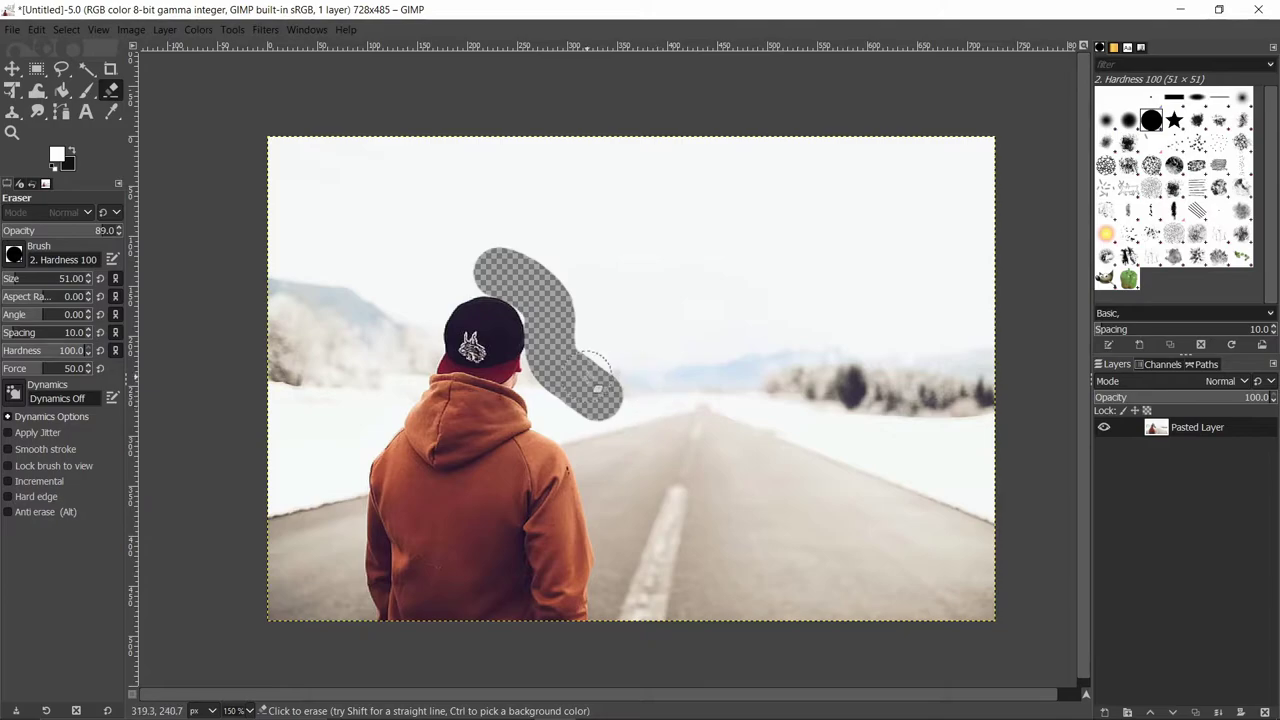
{"action": "key", "text": "ctrl+z"}
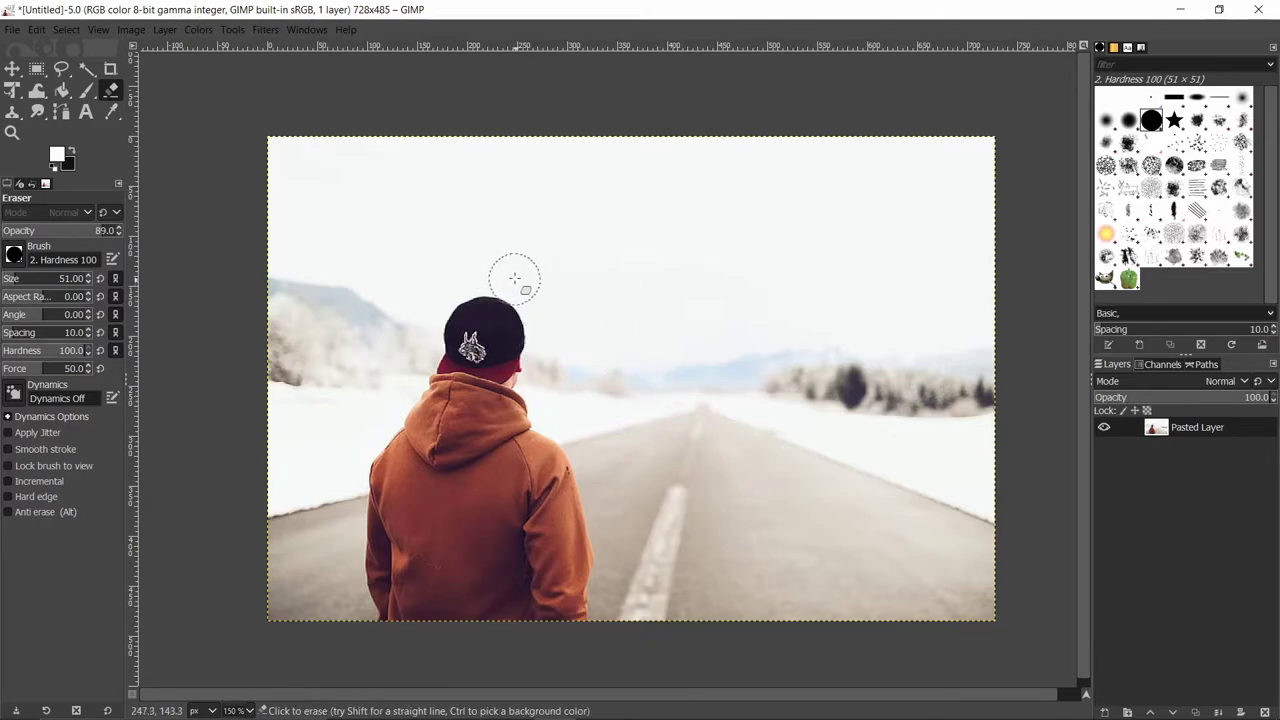
{"action": "left_click_drag", "start_coordinate": [509, 264], "coordinate": [562, 334]}
{"action": "key", "text": "ctrl+z"}
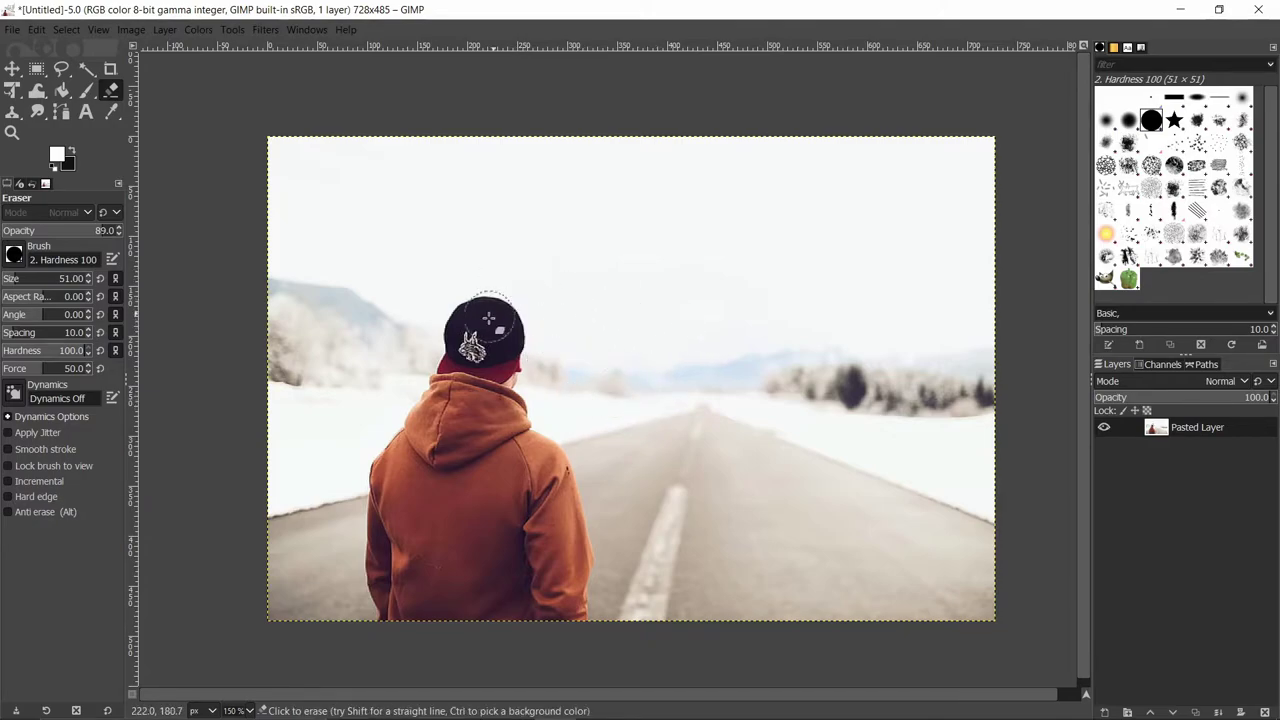
Step: Choose Fuzzy Select with Feather edges enabled at radius 10
{"action": "left_click", "coordinate": [86, 79]}
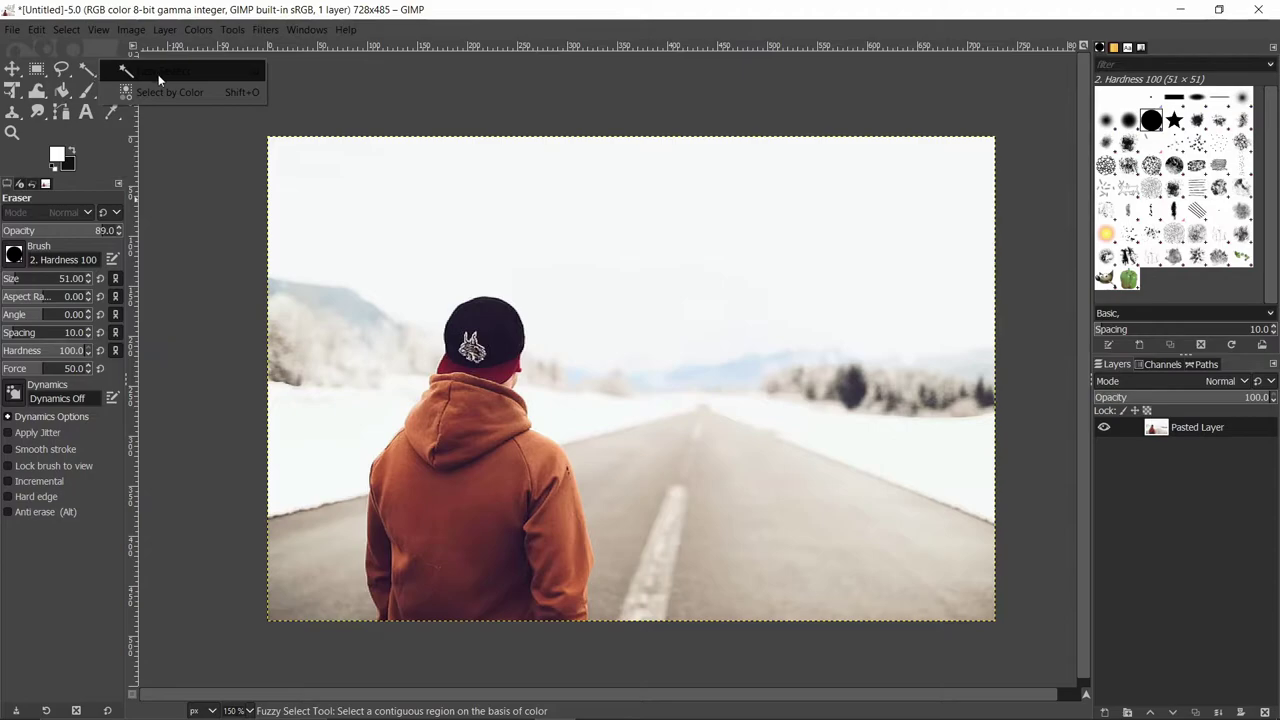
{"action": "left_click", "coordinate": [165, 72]}
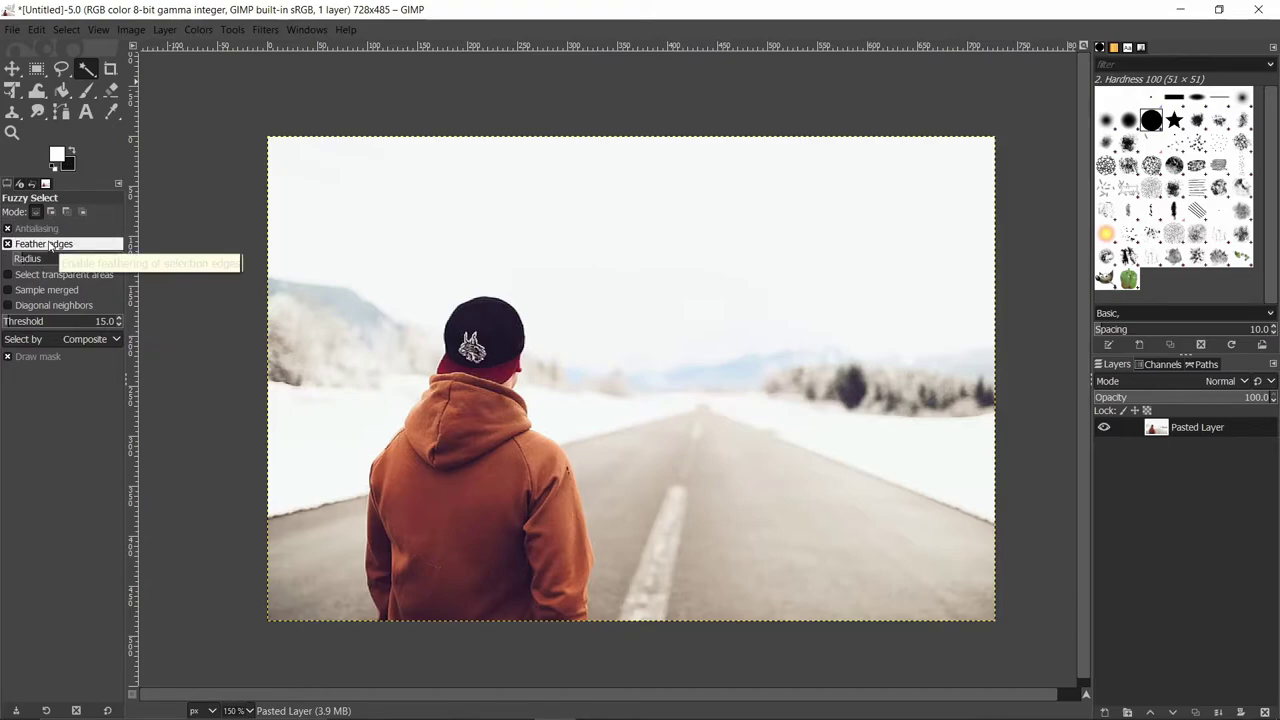
{"action": "left_click", "coordinate": [41, 246]}
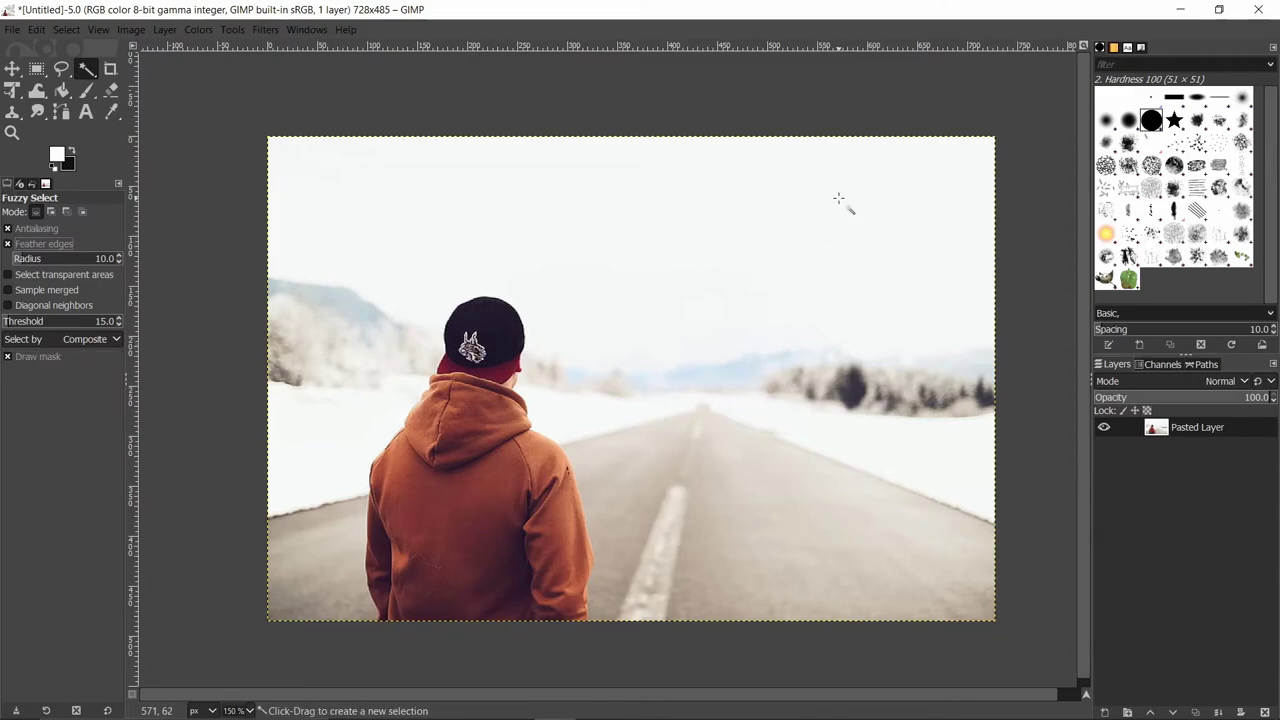
Step: Fuzzy-select the white sky and snow around the figure, tuning threshold to about 15
{"action": "left_click_drag", "start_coordinate": [838, 198], "coordinate": [837, 197]}
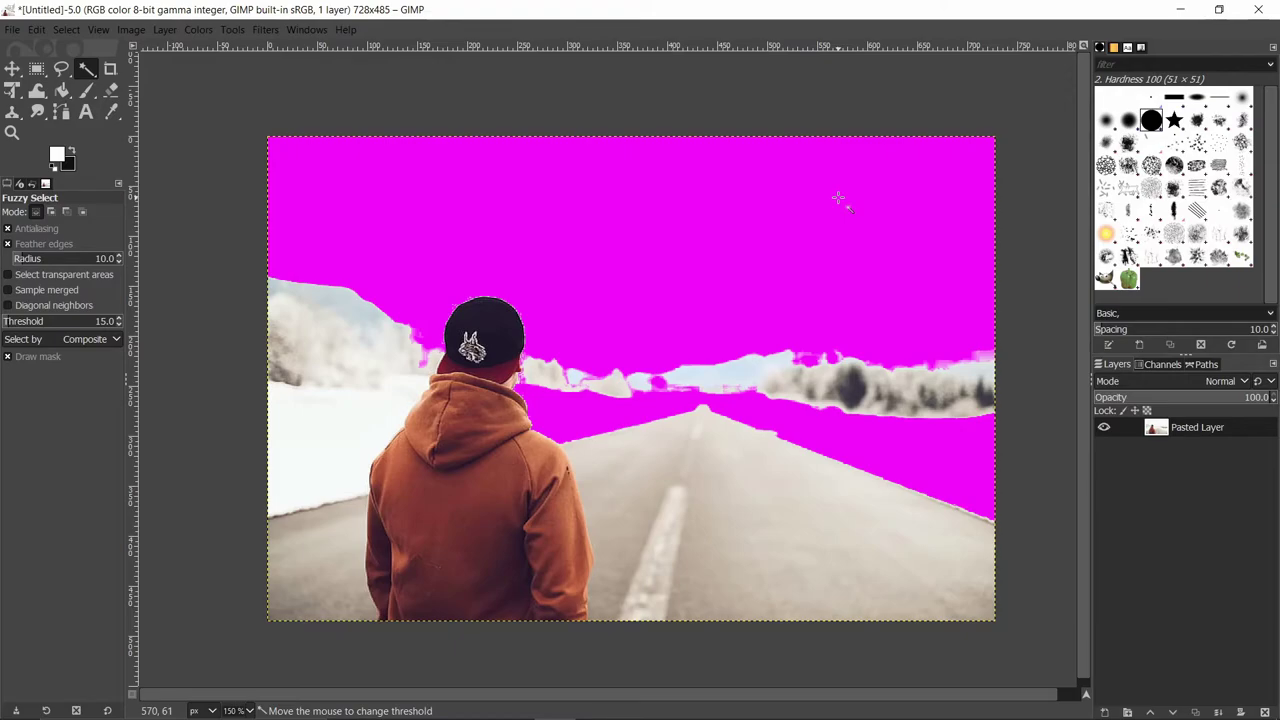
{"action": "mouse_move", "coordinate": [838, 198]}
{"action": "left_mouse_down"}
{"action": "mouse_move", "coordinate": [832, 246]}
{"action": "mouse_move", "coordinate": [832, 179]}
{"action": "mouse_move", "coordinate": [820, 321]}
{"action": "mouse_move", "coordinate": [832, 385]}
{"action": "left_mouse_up"}
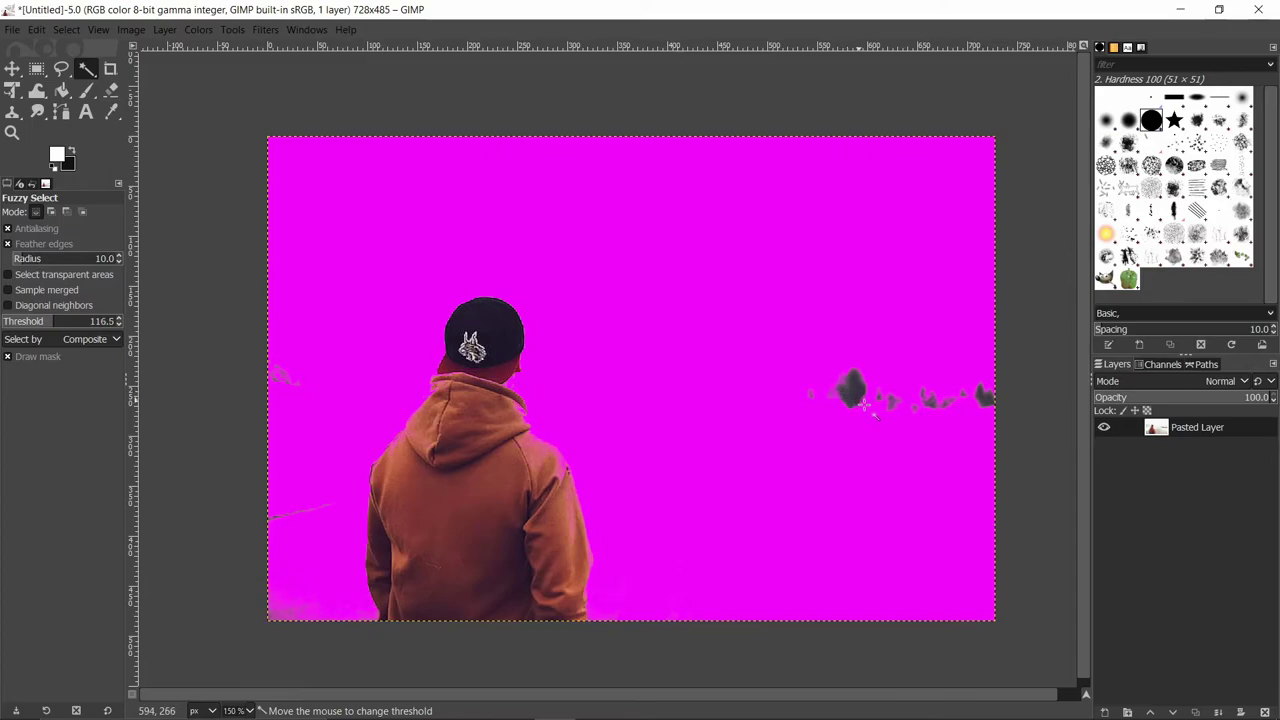
{"action": "mouse_move", "coordinate": [883, 433]}
{"action": "left_mouse_down"}
{"action": "mouse_move", "coordinate": [880, 463]}
{"action": "mouse_move", "coordinate": [836, 318]}
{"action": "mouse_move", "coordinate": [837, 383]}
{"action": "left_mouse_up"}
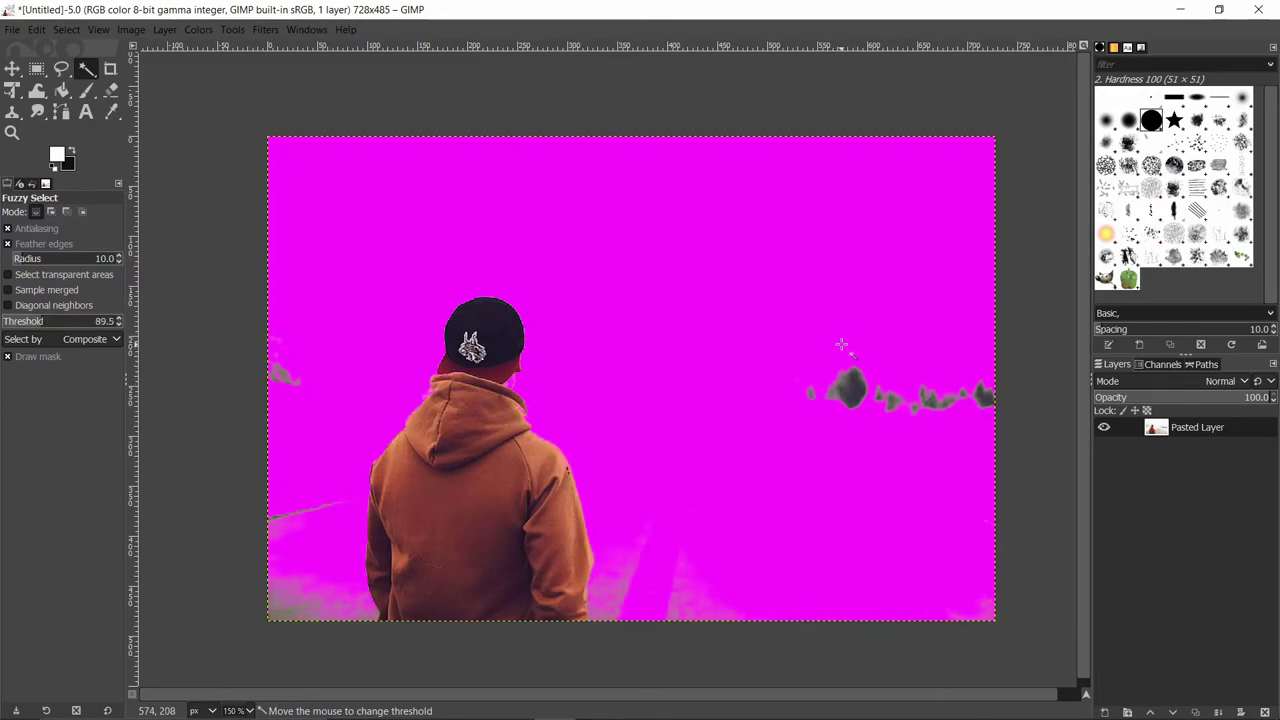
{"action": "mouse_move", "coordinate": [841, 344]}
{"action": "left_mouse_down"}
{"action": "mouse_move", "coordinate": [855, 255]}
{"action": "mouse_move", "coordinate": [857, 284]}
{"action": "left_mouse_up"}
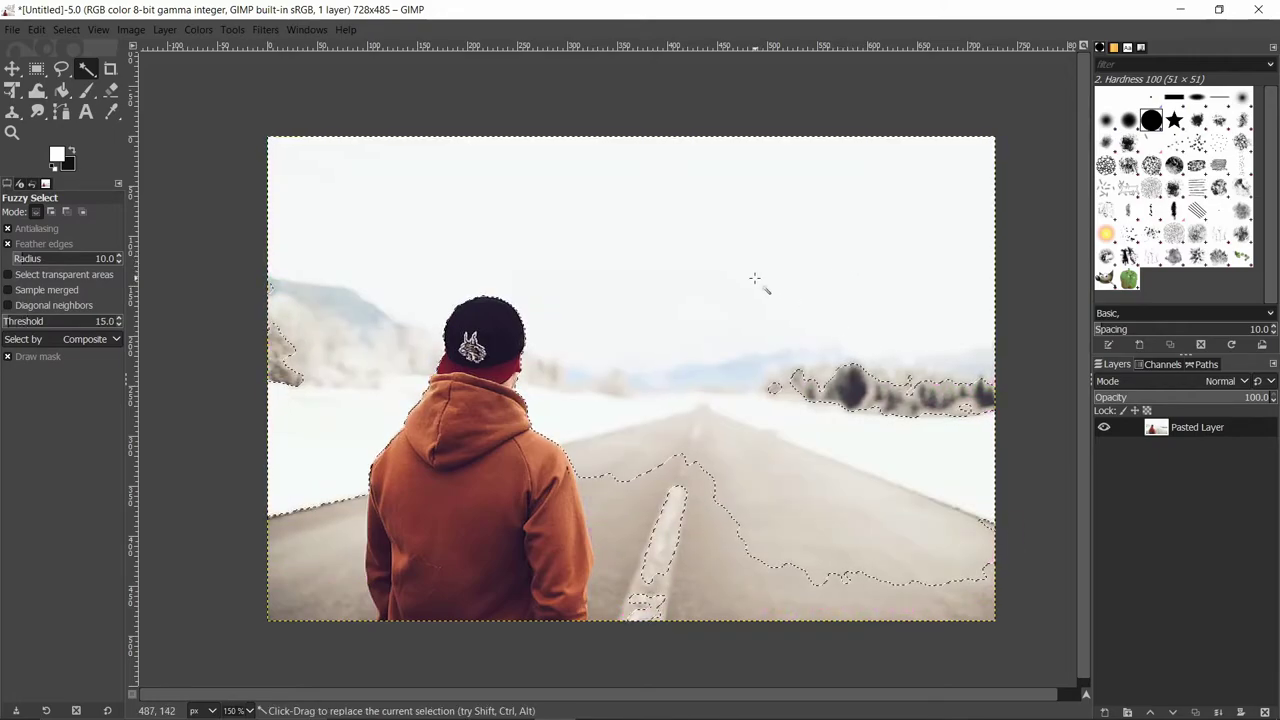
Step: Delete the sky and snow, then the remaining road, and select mountains, trees and road remnants
{"action": "key", "text": "Delete"}
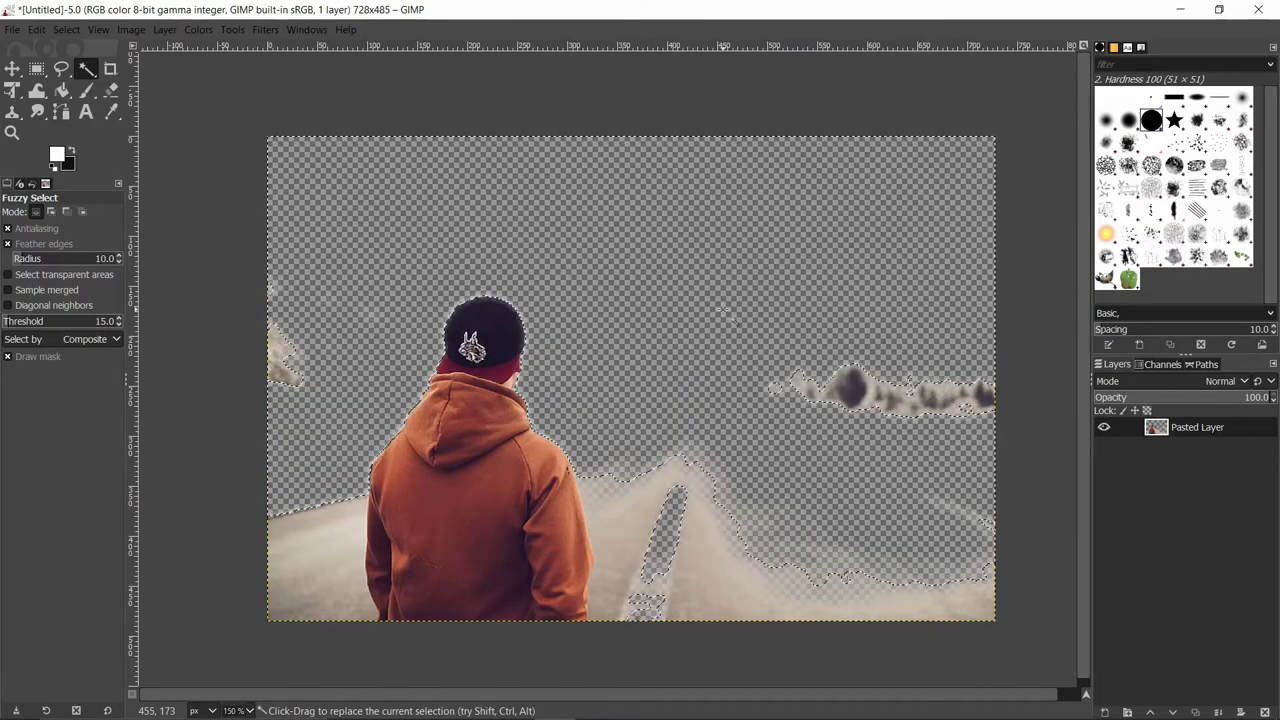
{"action": "left_click_drag", "start_coordinate": [690, 480], "coordinate": [703, 493]}
{"action": "key", "text": "Delete"}
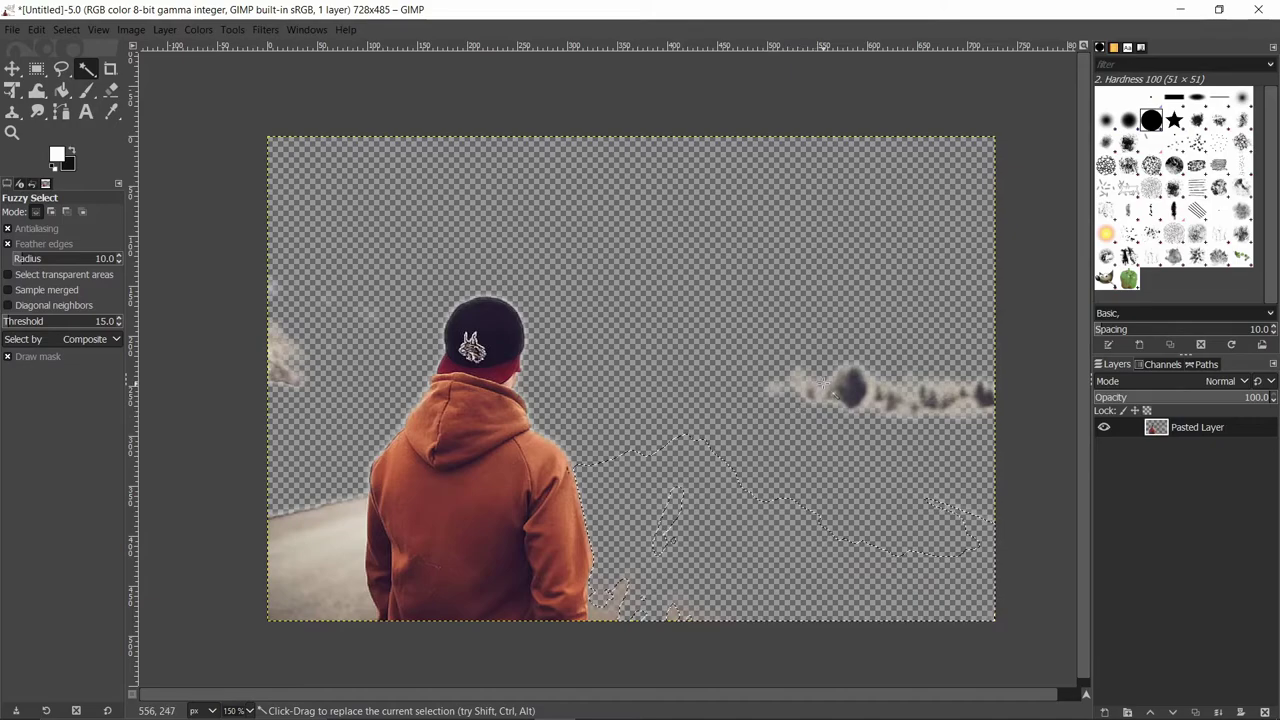
{"action": "left_click_drag", "start_coordinate": [824, 384], "coordinate": [862, 389]}
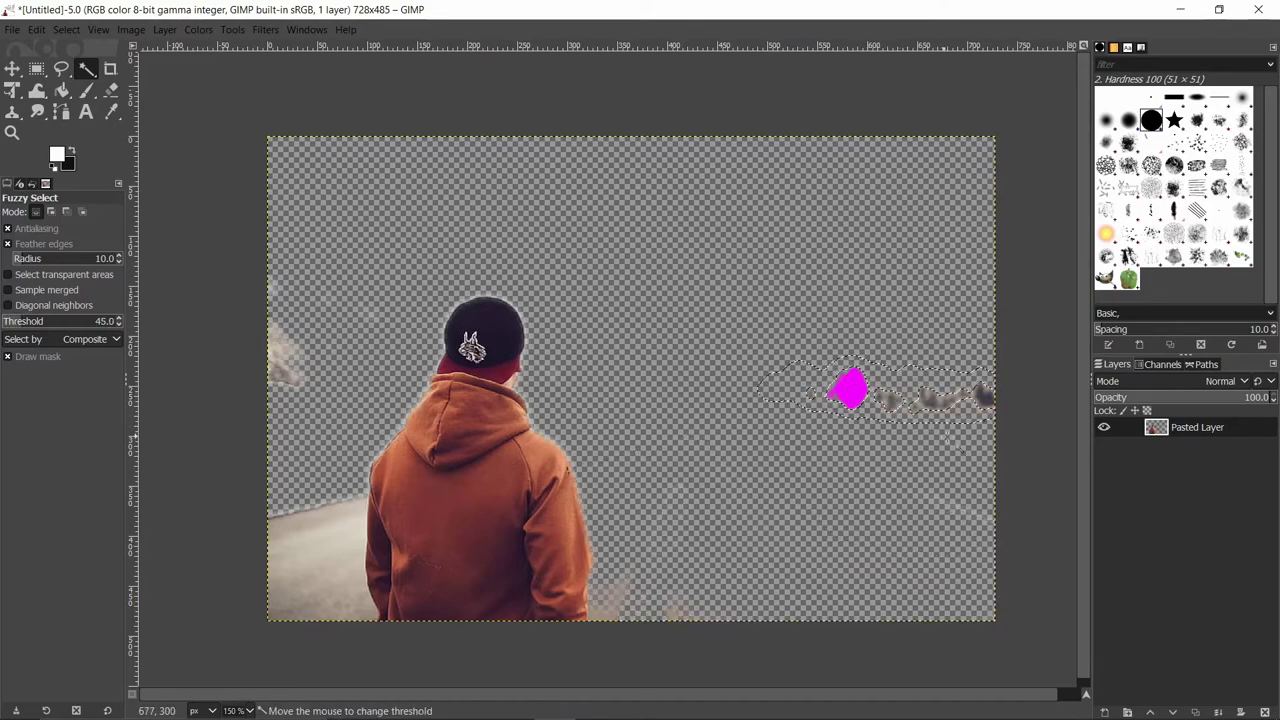
{"action": "left_click_drag", "start_coordinate": [948, 437], "coordinate": [928, 416]}
{"action": "mouse_move", "coordinate": [692, 501]}
{"action": "left_mouse_down"}
{"action": "mouse_move", "coordinate": [661, 606]}
{"action": "mouse_move", "coordinate": [660, 341]}
{"action": "left_mouse_up"}
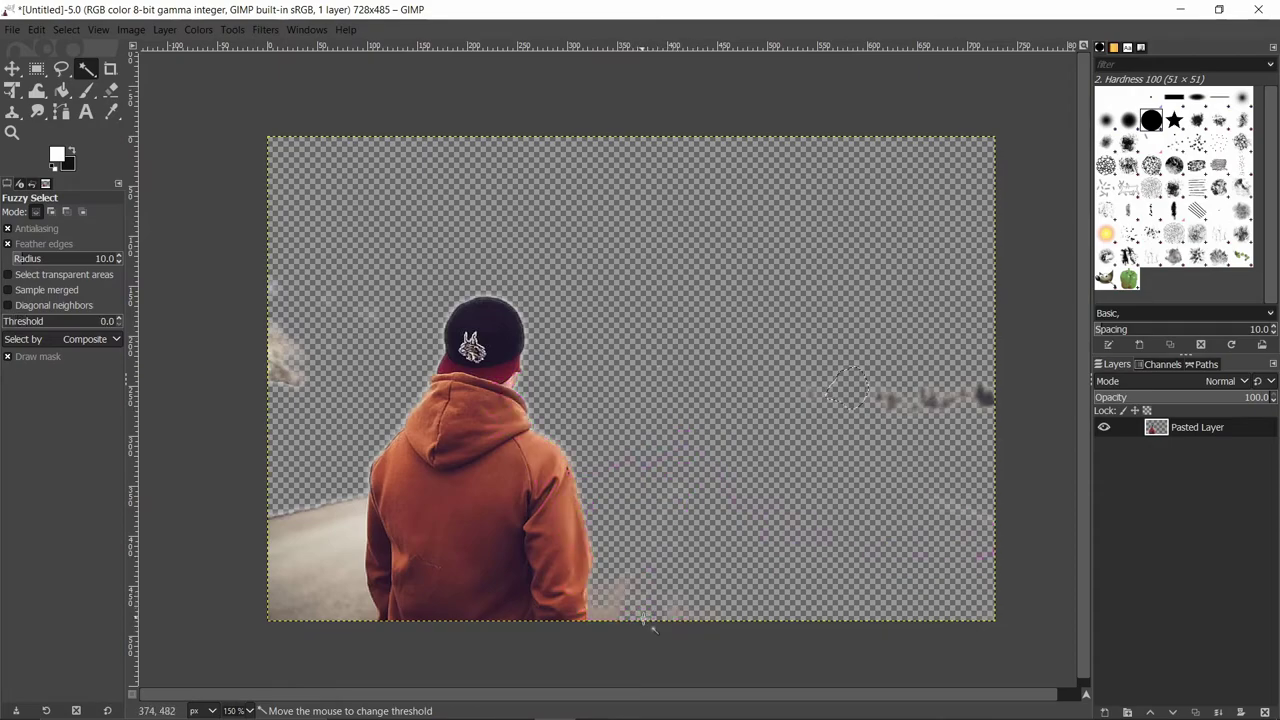
{"action": "mouse_move", "coordinate": [645, 622]}
{"action": "left_mouse_down"}
{"action": "mouse_move", "coordinate": [662, 631]}
{"action": "mouse_move", "coordinate": [513, 628]}
{"action": "left_mouse_up"}
Step: Fuzzy-select the leftover road, specks and tree remnants around the person
{"action": "mouse_move", "coordinate": [400, 632]}
{"action": "left_mouse_down"}
{"action": "mouse_move", "coordinate": [606, 714]}
{"action": "mouse_move", "coordinate": [637, 625]}
{"action": "mouse_move", "coordinate": [646, 643]}
{"action": "left_mouse_up"}
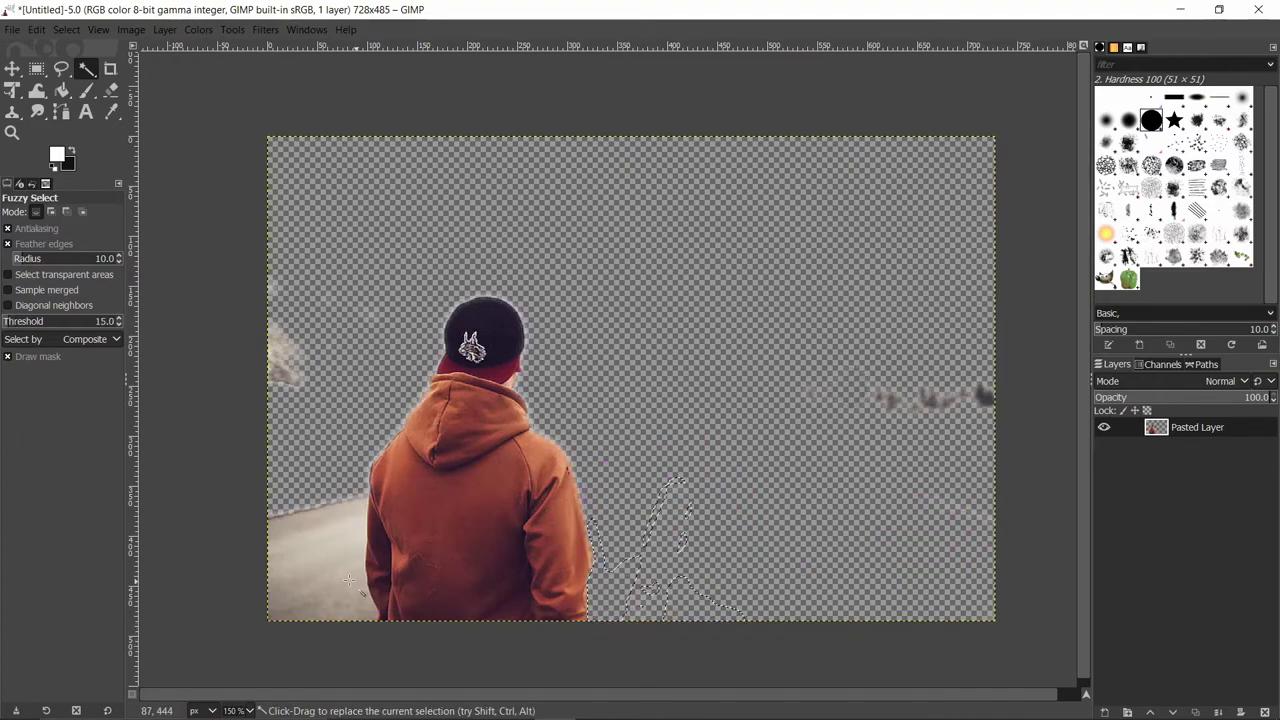
{"action": "mouse_move", "coordinate": [330, 585]}
{"action": "left_mouse_down"}
{"action": "mouse_move", "coordinate": [317, 580]}
{"action": "mouse_move", "coordinate": [323, 614]}
{"action": "mouse_move", "coordinate": [285, 632]}
{"action": "left_mouse_up"}
{"action": "left_click_drag", "start_coordinate": [284, 300], "coordinate": [292, 286]}
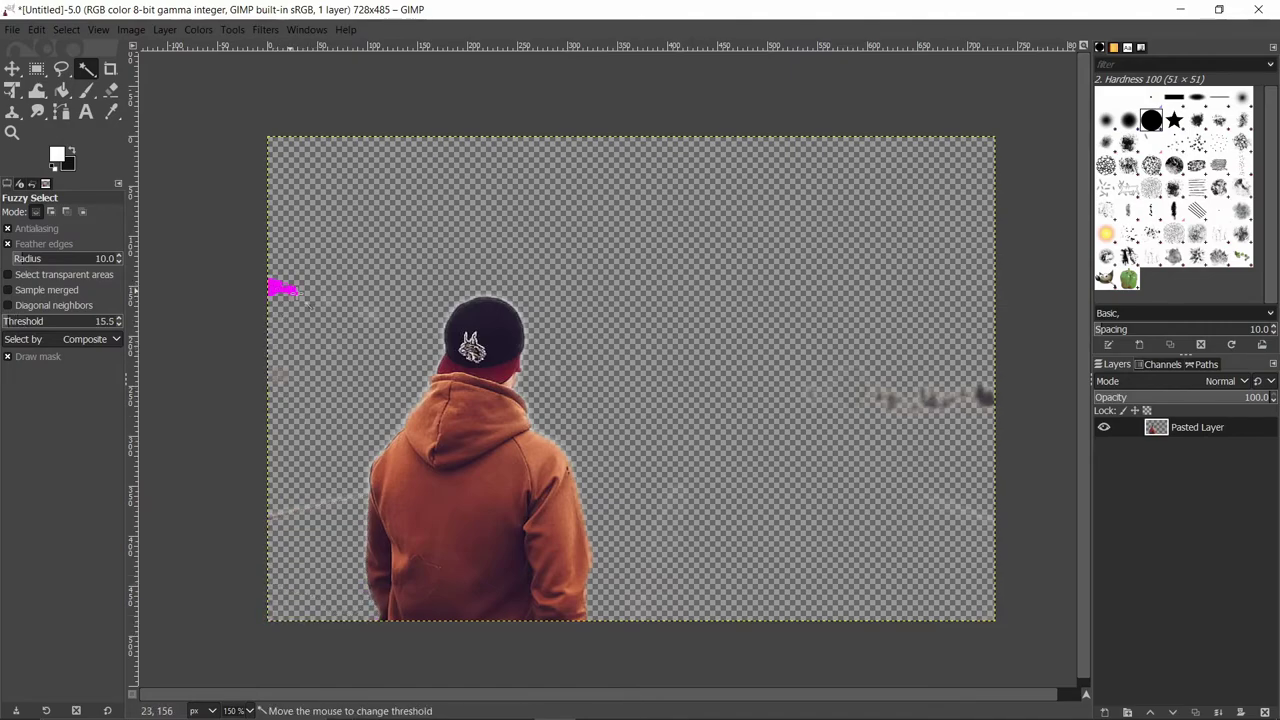
{"action": "left_click_drag", "start_coordinate": [344, 337], "coordinate": [344, 337]}
{"action": "left_click_drag", "start_coordinate": [935, 405], "coordinate": [1275, 551]}
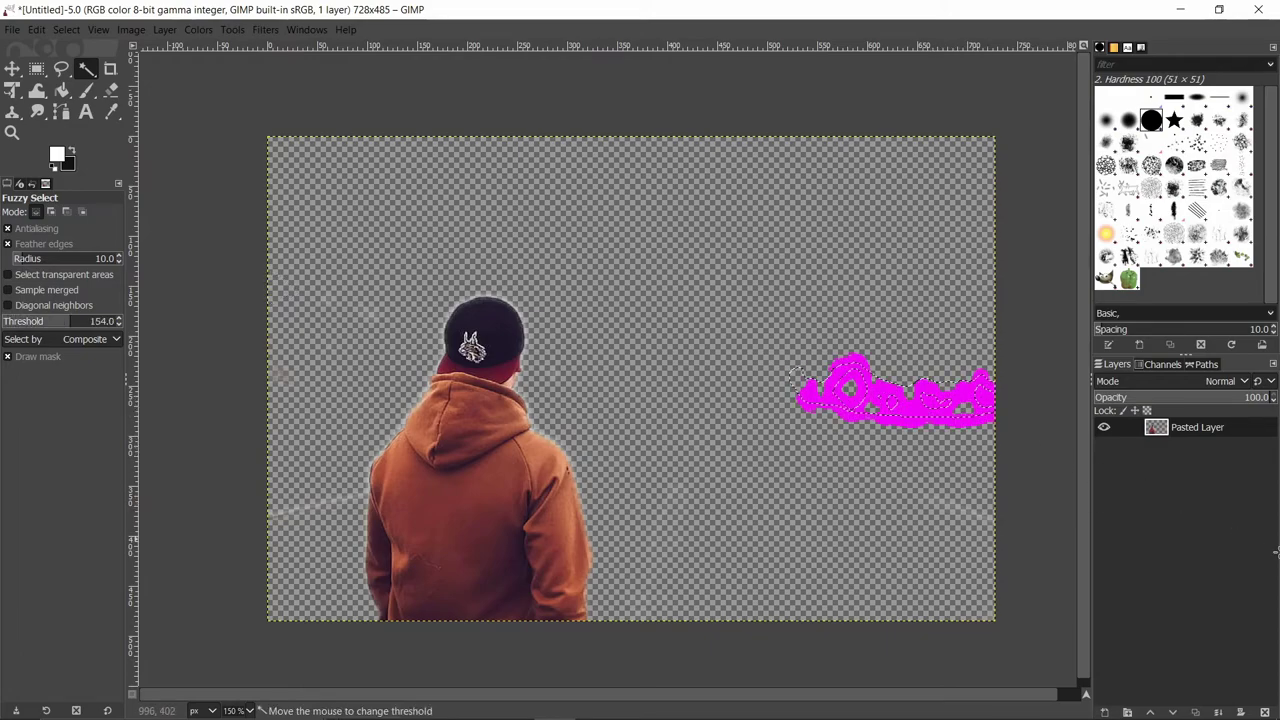
{"action": "mouse_move", "coordinate": [813, 565]}
{"action": "left_mouse_down"}
{"action": "mouse_move", "coordinate": [1035, 567]}
{"action": "mouse_move", "coordinate": [965, 528]}
{"action": "mouse_move", "coordinate": [997, 566]}
{"action": "mouse_move", "coordinate": [968, 542]}
{"action": "left_mouse_up"}
{"action": "mouse_move", "coordinate": [385, 545]}
{"action": "left_mouse_down"}
{"action": "mouse_move", "coordinate": [394, 559]}
{"action": "mouse_move", "coordinate": [355, 505]}
{"action": "mouse_move", "coordinate": [698, 323]}
{"action": "left_mouse_up"}
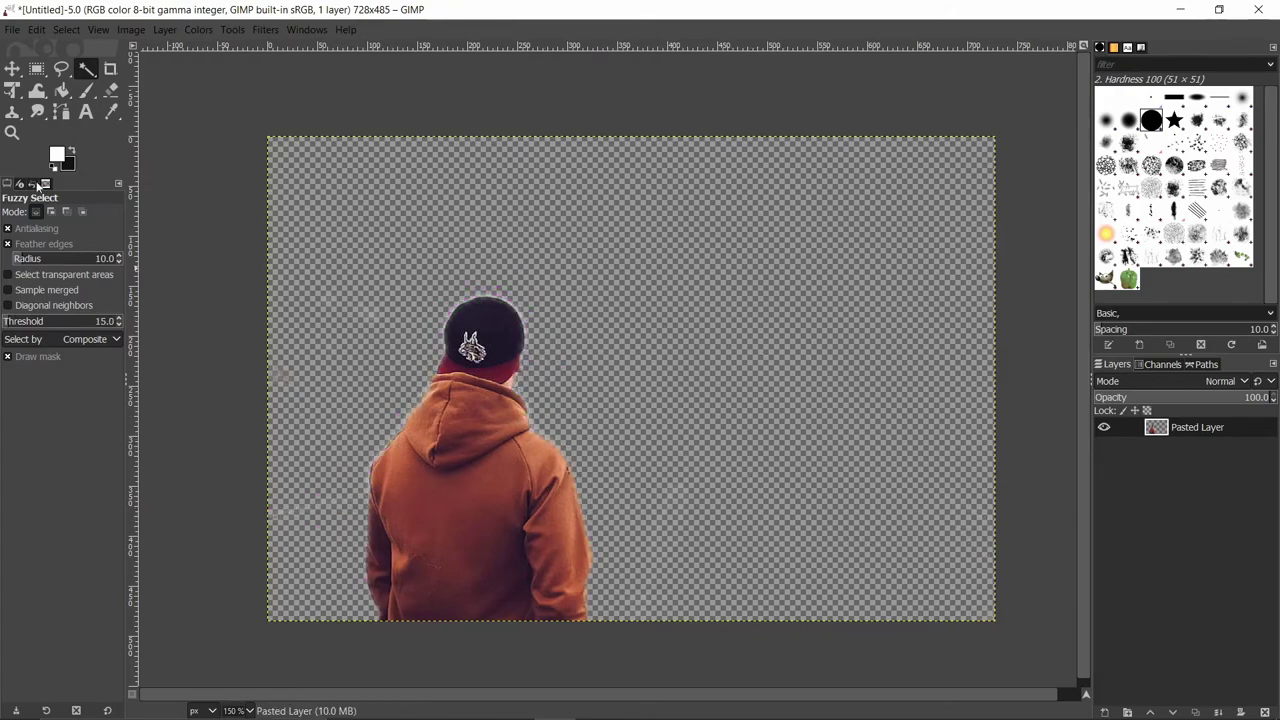
Step: With Rectangle Select, box leftover background areas, ending with a small box left of the cap
{"action": "left_click", "coordinate": [37, 70]}
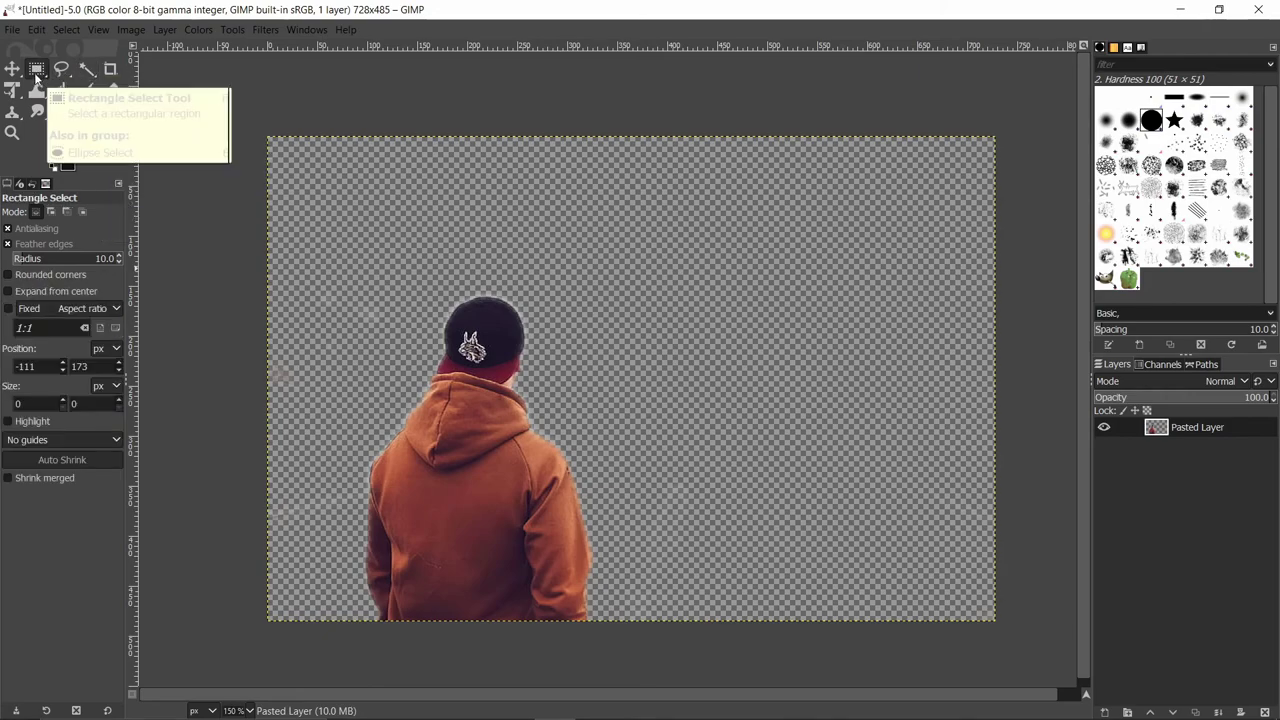
{"action": "mouse_move", "coordinate": [595, 130]}
{"action": "left_mouse_down"}
{"action": "mouse_move", "coordinate": [1030, 680]}
{"action": "mouse_move", "coordinate": [1042, 670]}
{"action": "left_mouse_up"}
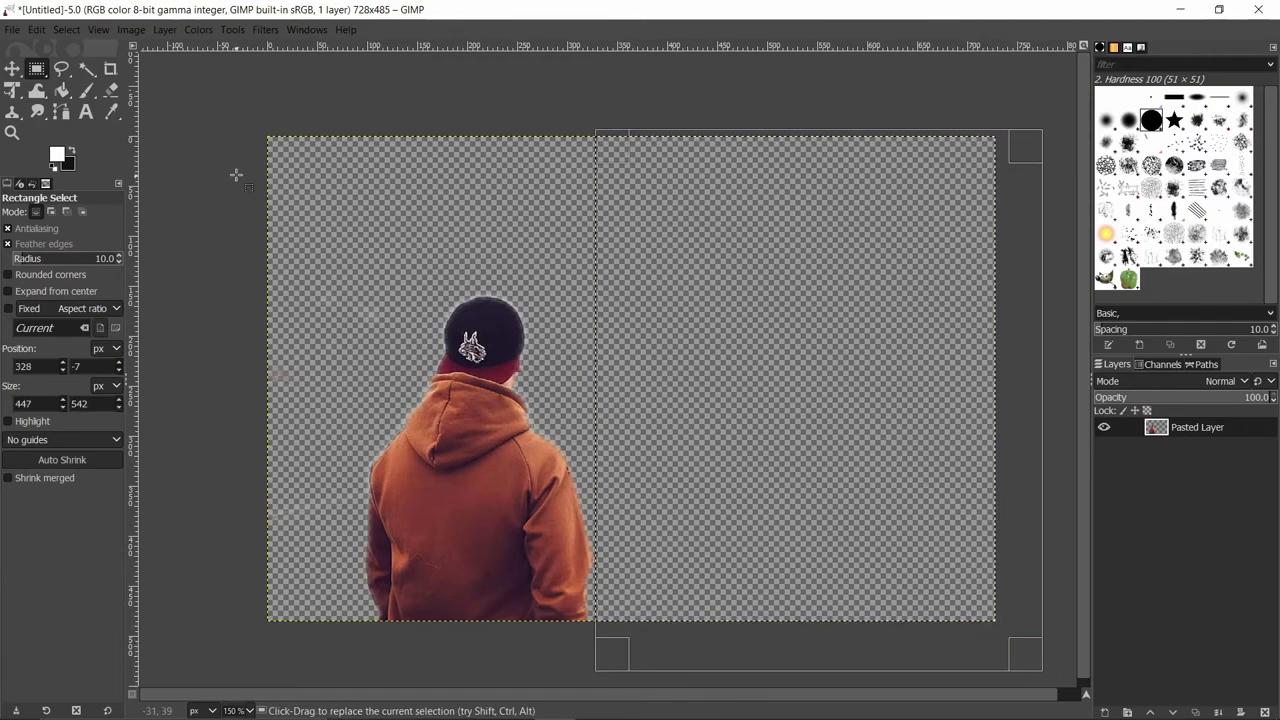
{"action": "left_click_drag", "start_coordinate": [217, 103], "coordinate": [697, 302]}
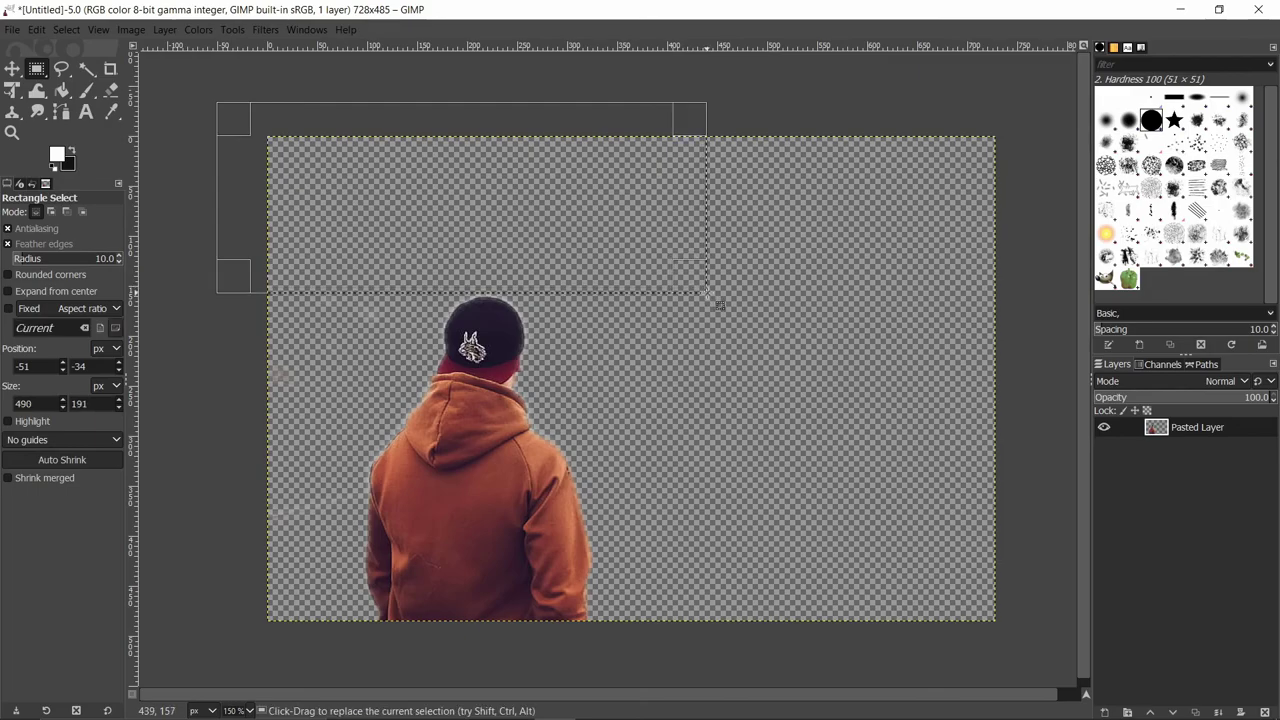
{"action": "mouse_move", "coordinate": [230, 111]}
{"action": "left_mouse_down"}
{"action": "mouse_move", "coordinate": [247, 124]}
{"action": "mouse_move", "coordinate": [362, 648]}
{"action": "left_mouse_up"}
{"action": "left_click_drag", "start_coordinate": [185, 345], "coordinate": [187, 348]}
{"action": "left_click_drag", "start_coordinate": [391, 357], "coordinate": [300, 266]}
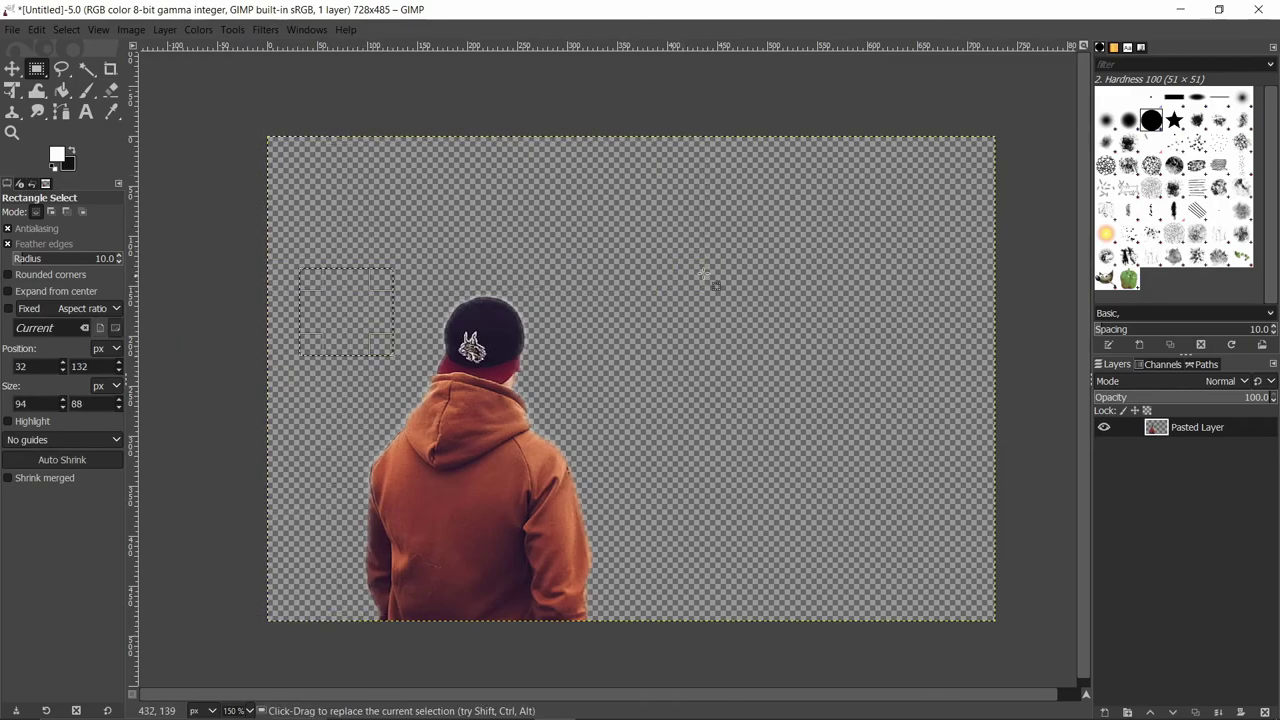
{"action": "left_click", "coordinate": [705, 273]}
{"action": "scroll", "coordinate": [451, 384], "scroll_direction": "up", "scroll_amount": 2}
{"action": "scroll", "coordinate": [549, 449], "scroll_direction": "up", "scroll_amount": 2}
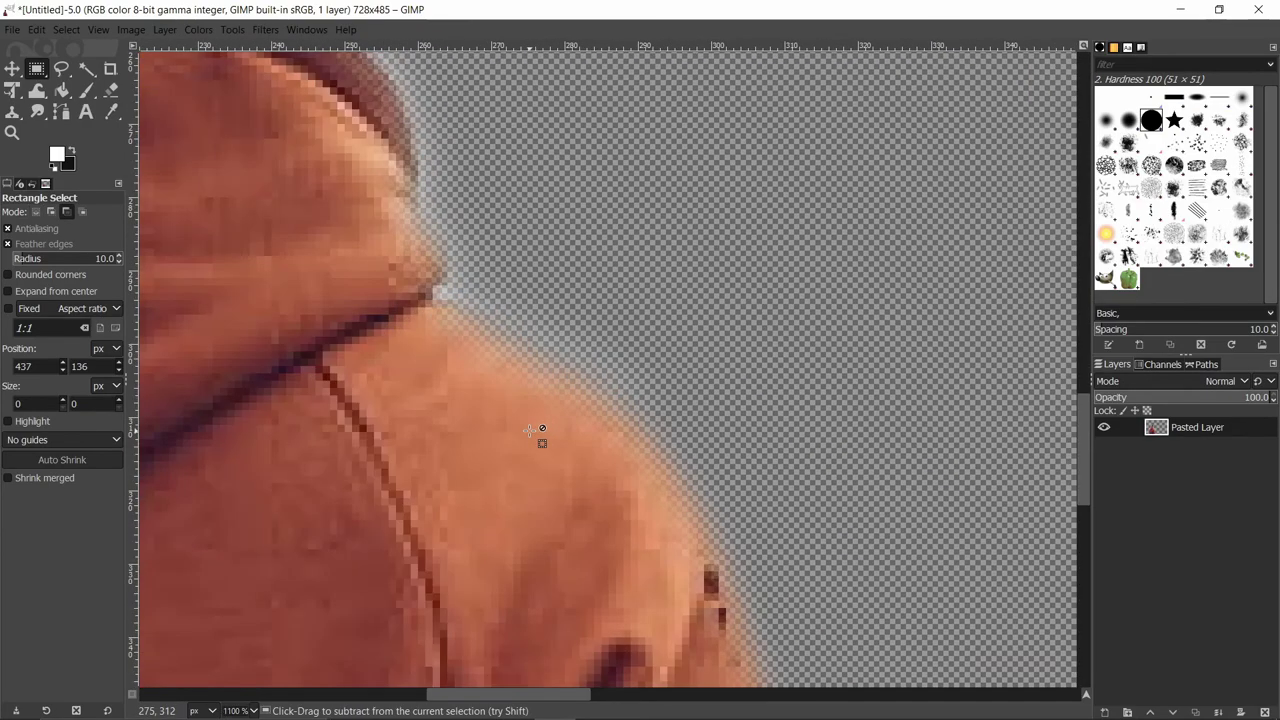
{"action": "scroll", "coordinate": [537, 434], "scroll_direction": "down", "scroll_amount": 1}
{"action": "scroll", "coordinate": [473, 453], "scroll_direction": "down", "scroll_amount": 3}
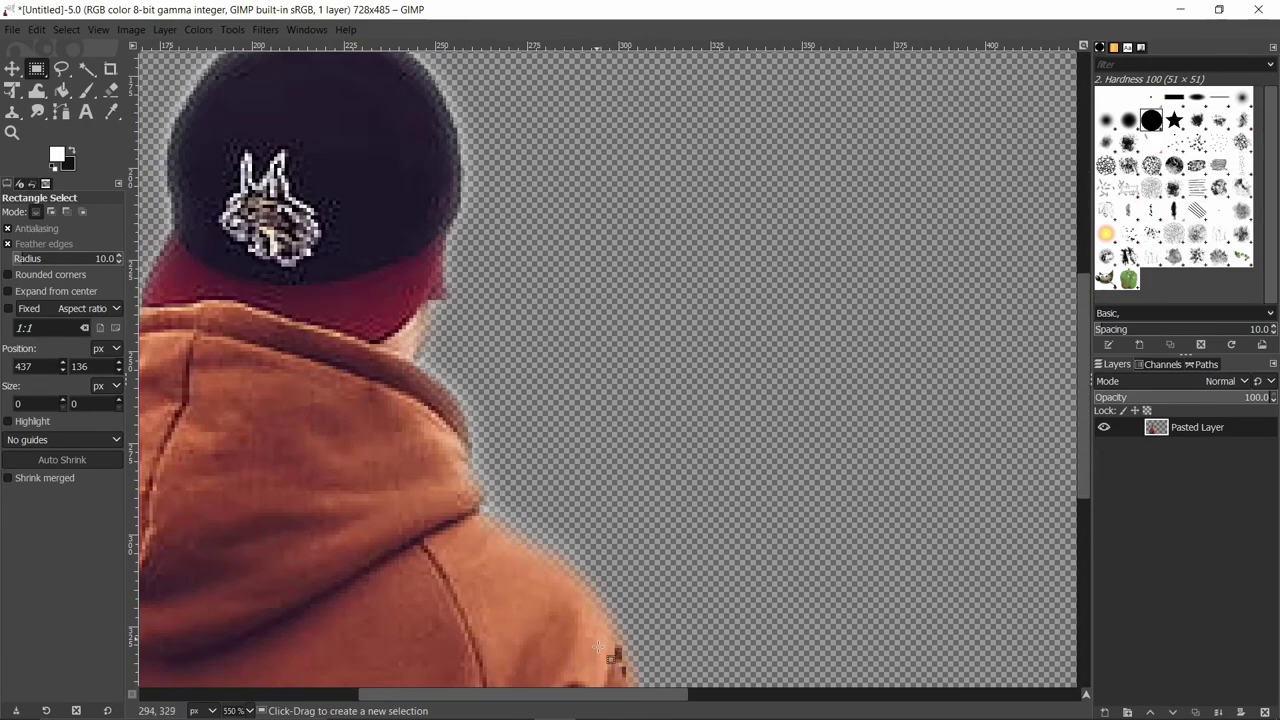
{"action": "left_click_drag", "start_coordinate": [592, 694], "coordinate": [492, 703]}
{"action": "scroll", "coordinate": [612, 537], "scroll_direction": "down", "scroll_amount": 5}
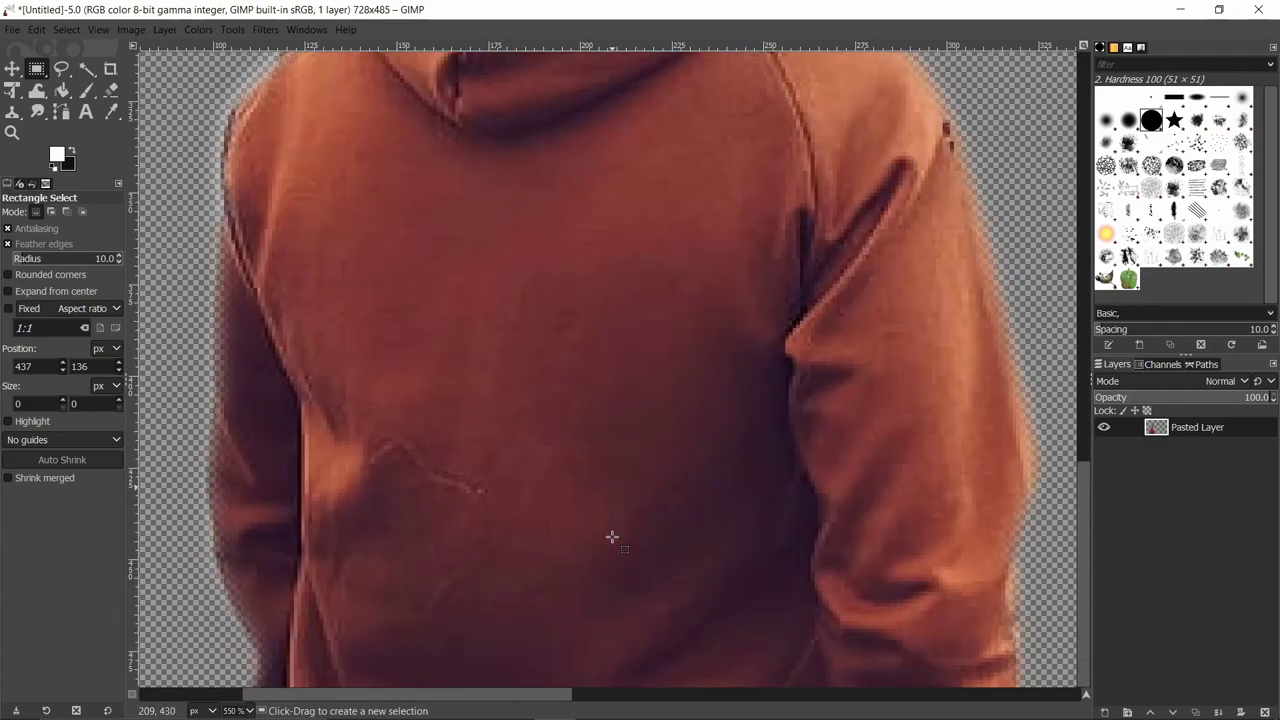
{"action": "scroll", "coordinate": [608, 610], "scroll_direction": "up", "scroll_amount": 5}
{"action": "scroll", "coordinate": [689, 506], "scroll_direction": "down", "scroll_amount": 2, "text": "ctrl"}
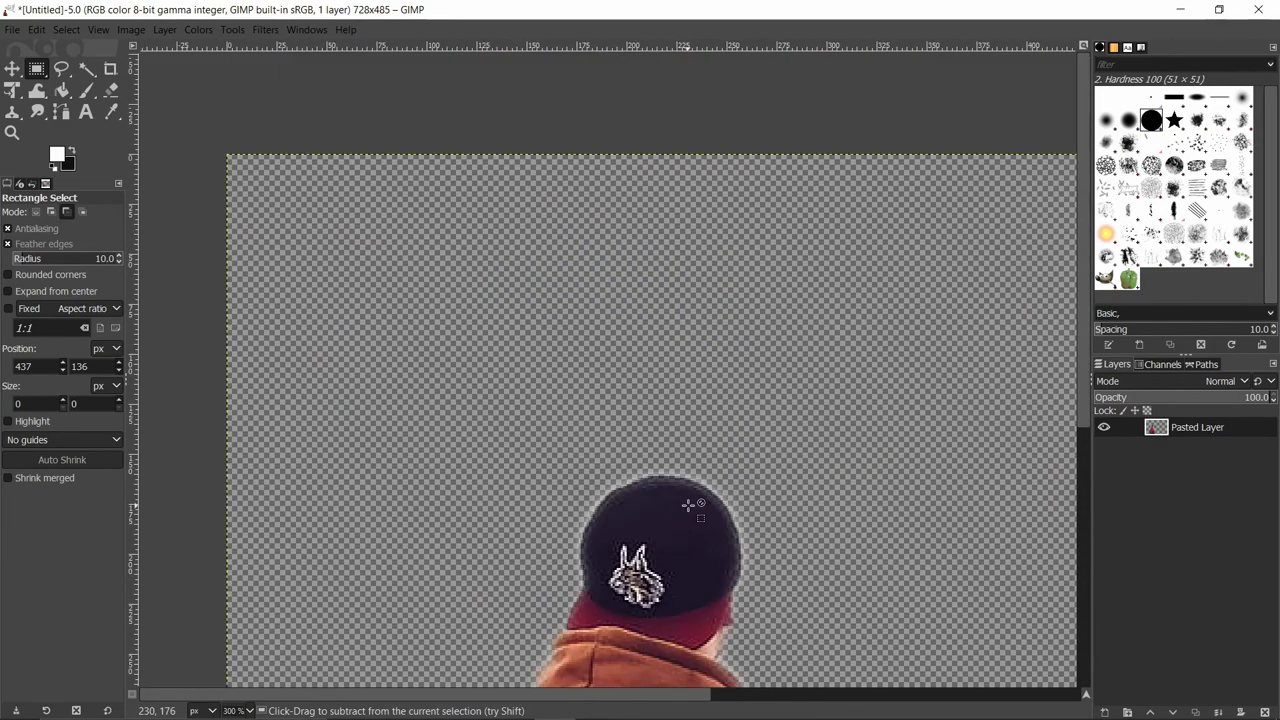
{"action": "scroll", "coordinate": [619, 679], "scroll_direction": "right", "scroll_amount": 2}
{"action": "scroll", "coordinate": [640, 690], "scroll_direction": "right", "scroll_amount": 2}
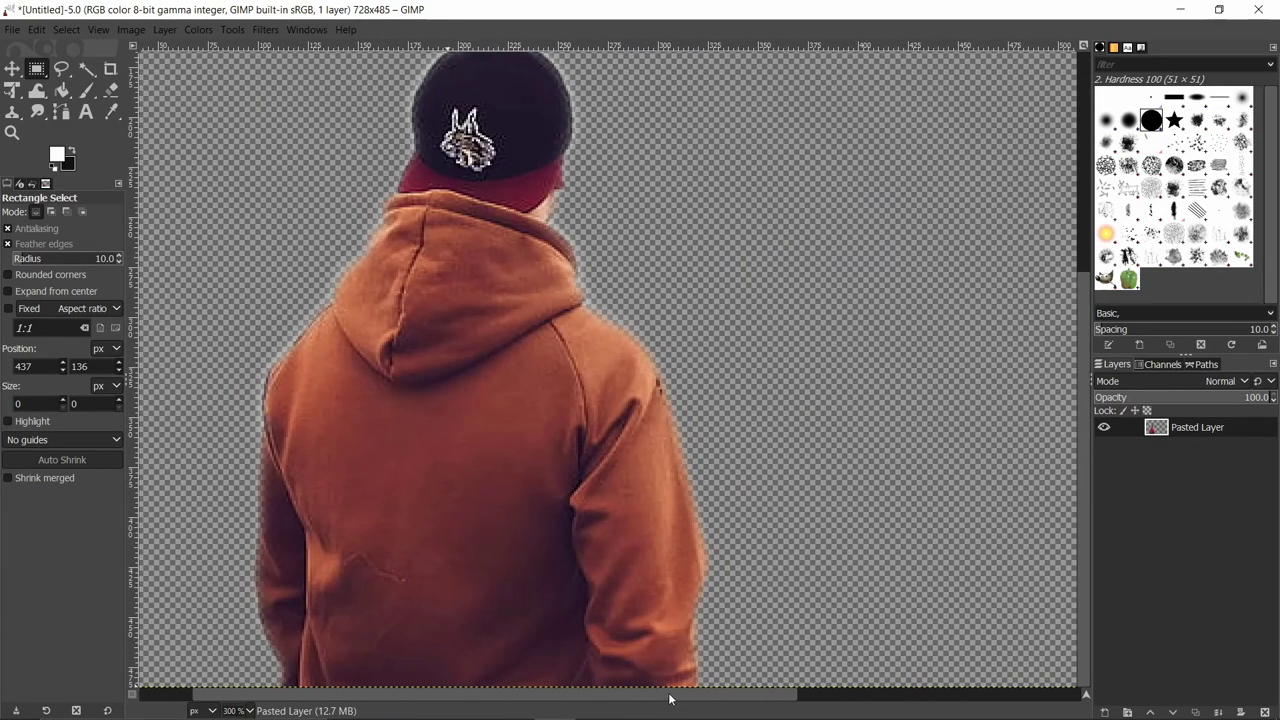
{"action": "scroll", "coordinate": [714, 566], "scroll_direction": "up", "scroll_amount": 3}
{"action": "scroll", "coordinate": [714, 566], "scroll_direction": "up", "scroll_amount": 2}
{"action": "scroll", "coordinate": [565, 538], "scroll_direction": "down", "scroll_amount": 3}
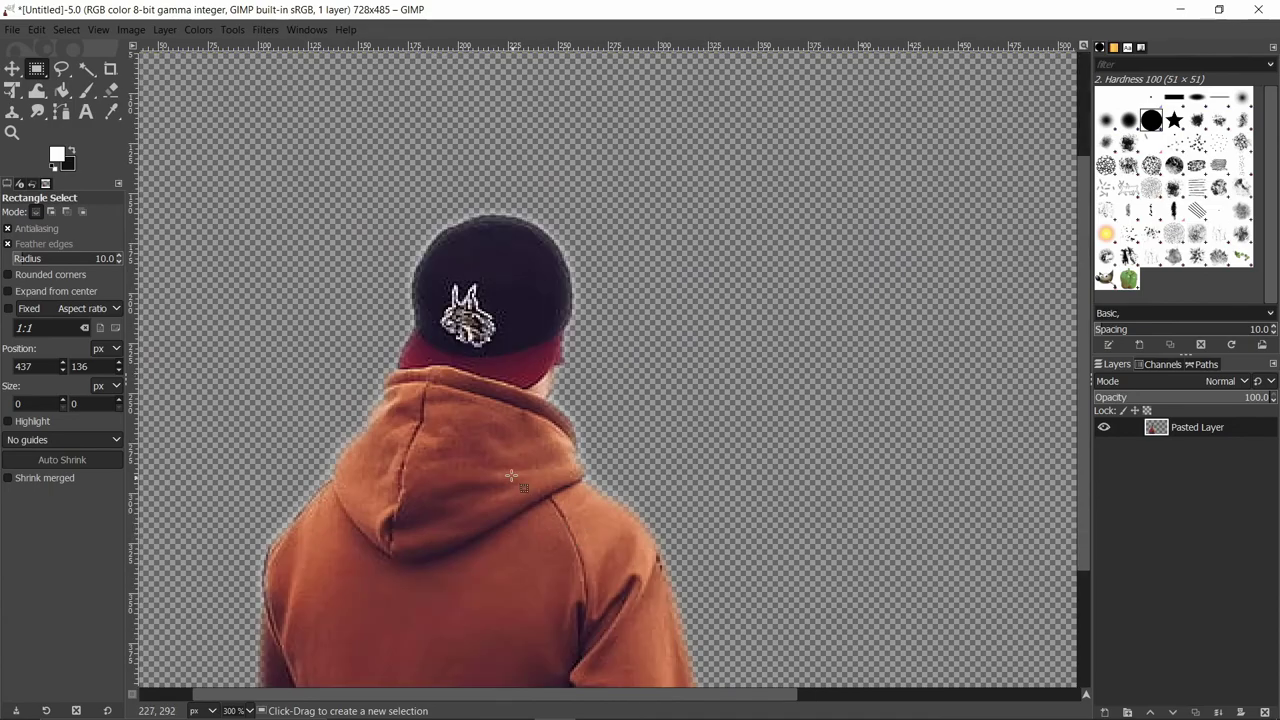
{"action": "scroll", "coordinate": [531, 467], "scroll_direction": "down", "scroll_amount": 2, "text": "ctrl"}
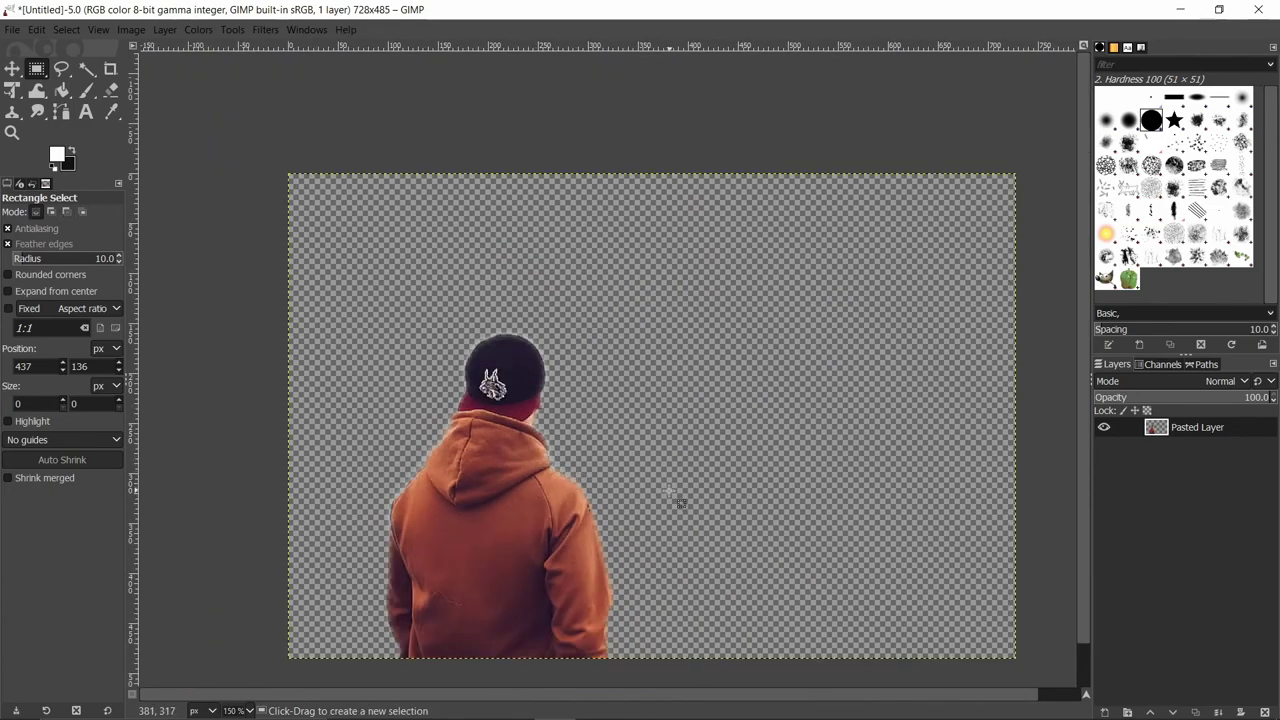